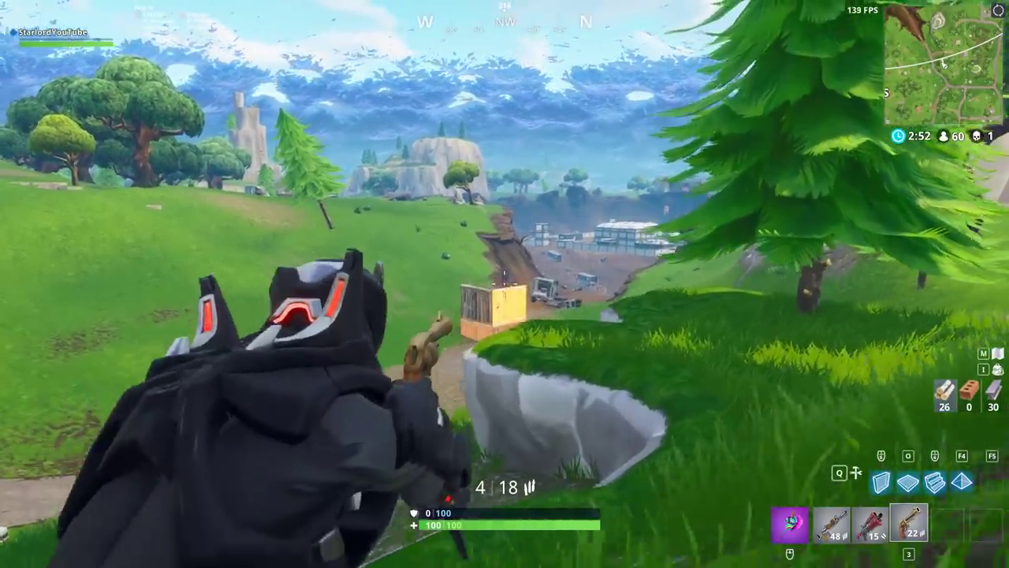
# Step: Shoot the opponent below the hill, then run to the stone house, reload and open its door
pyautogui.click(505, 284)
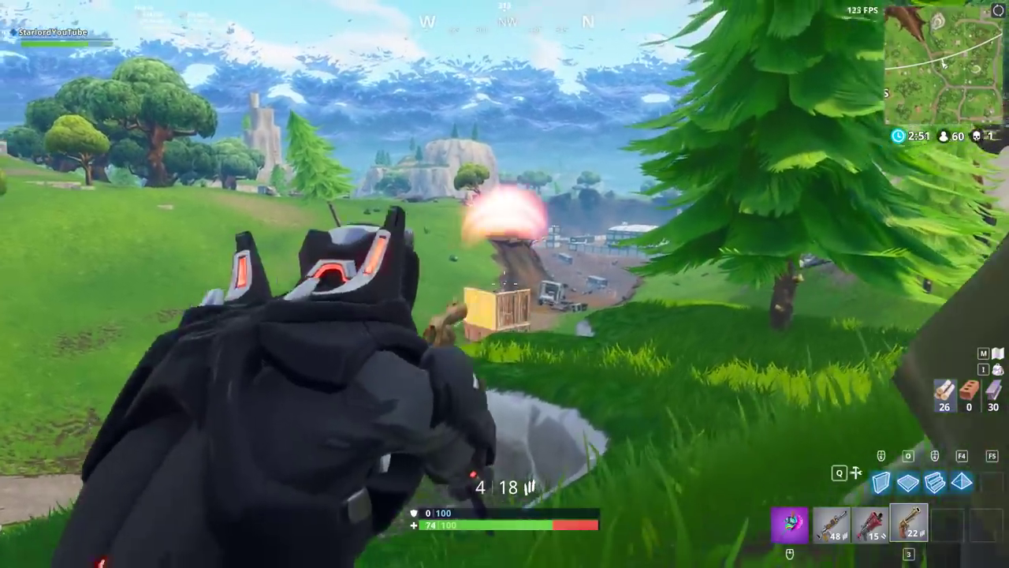
pyautogui.press('w')
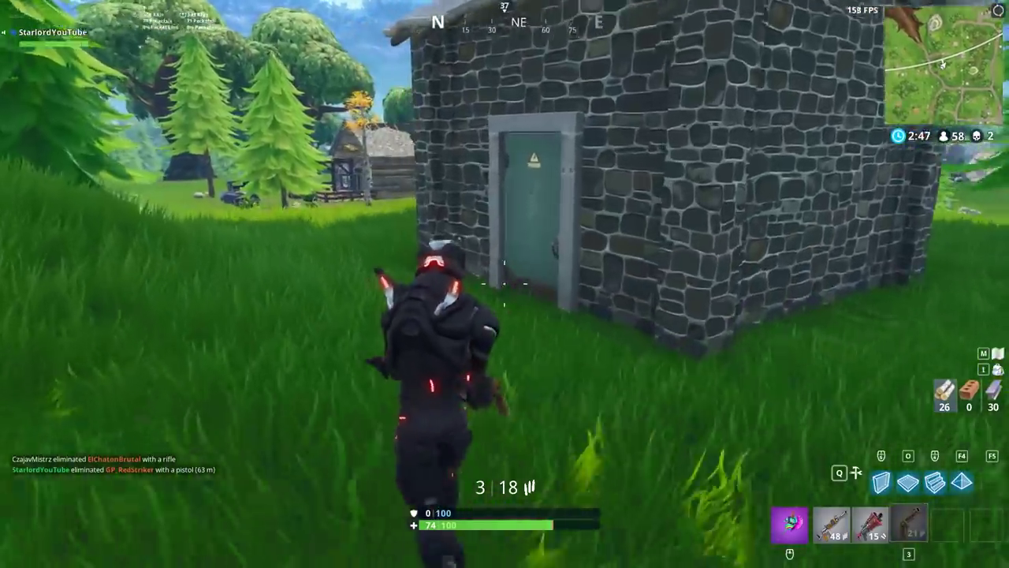
pyautogui.press('r')
pyautogui.press('e')
pyautogui.press('3')
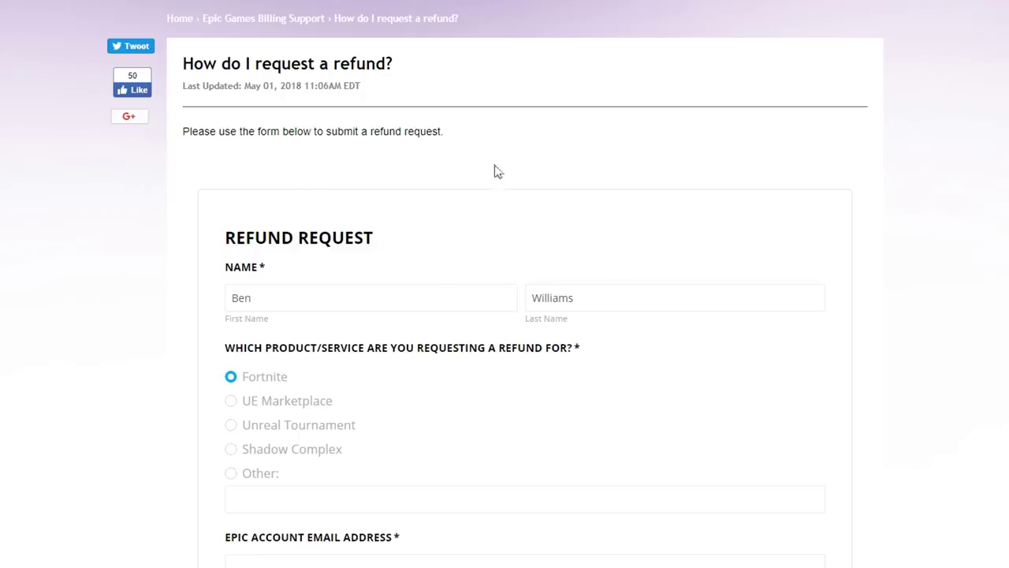
pyautogui.moveTo(371, 234); pyautogui.dragTo(421, 227)
pyautogui.doubleClick(186, 63)
pyautogui.moveTo(235, 65); pyautogui.dragTo(394, 72)
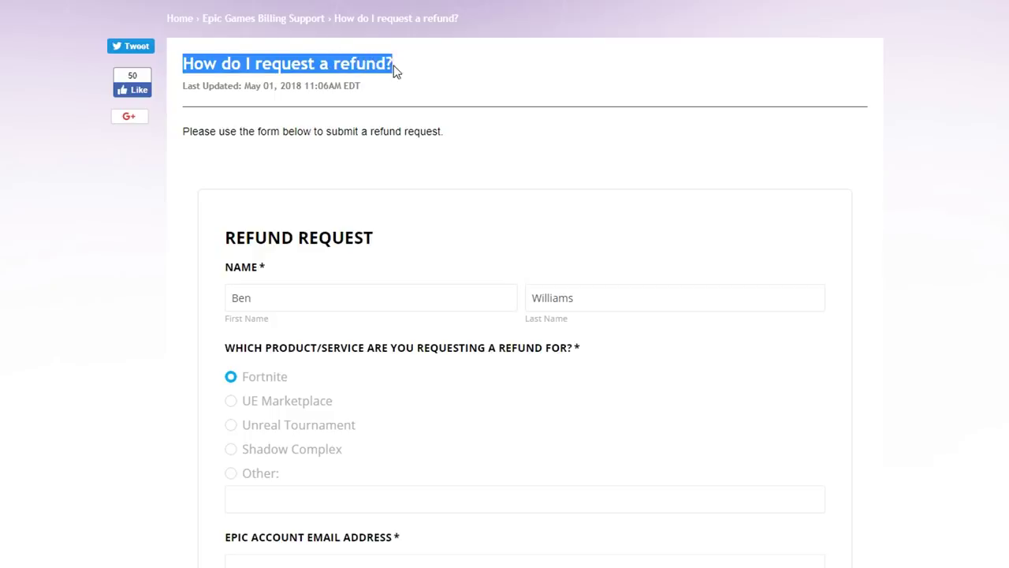
pyautogui.click(394, 72)
pyautogui.scroll(-1, 468, 155)
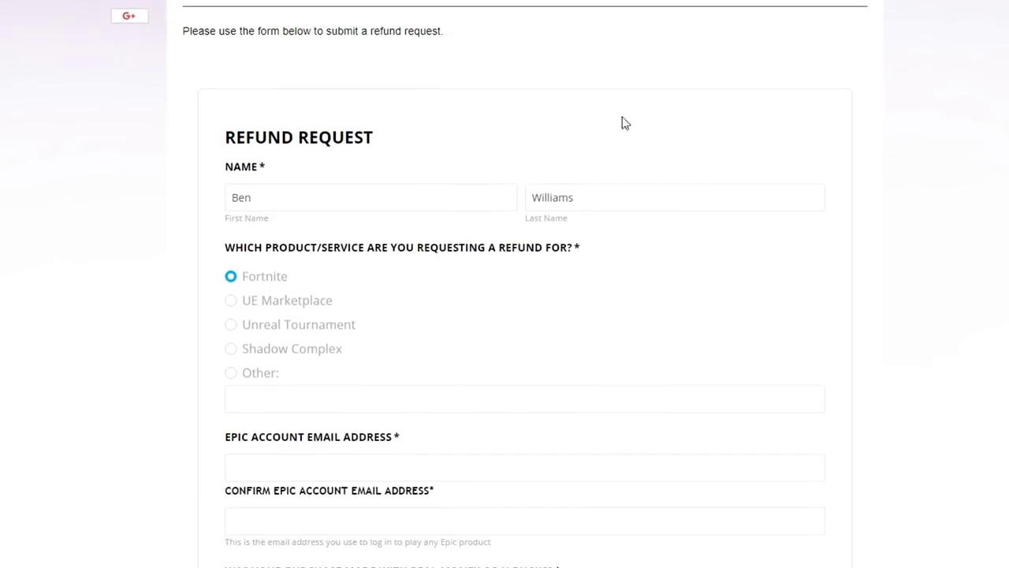
pyautogui.scroll(-12, 622, 122)
pyautogui.scroll(14, 613, 128)
pyautogui.scroll(-10, 599, 131)
pyautogui.scroll(8, 602, 130)
pyautogui.scroll(-10, 595, 122)
pyautogui.scroll(15, 595, 134)
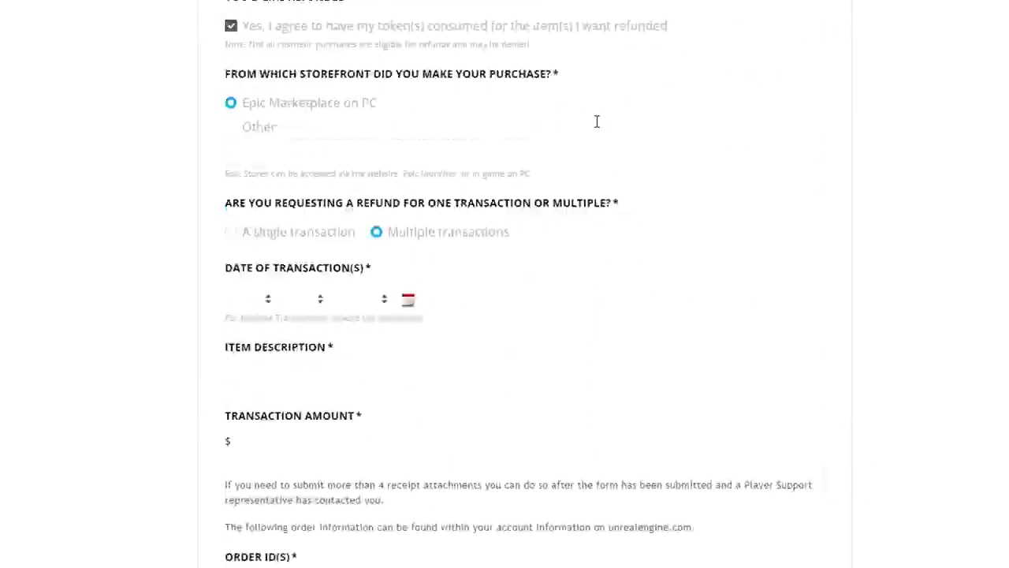
pyautogui.scroll(-2, 597, 117)
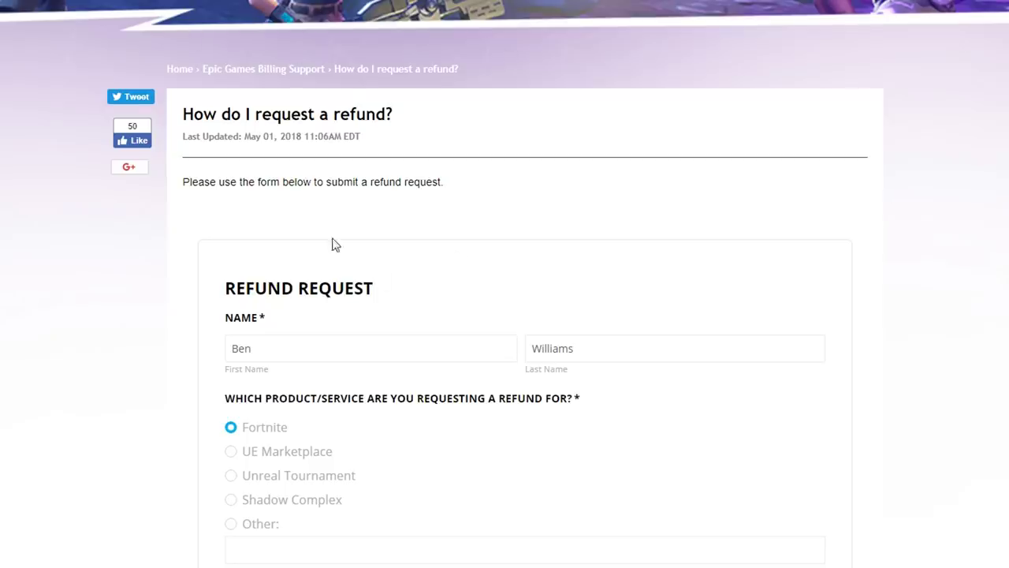
# Step: Check the First Name field and keep Fortnite as the refund product
pyautogui.scroll(-2, 506, 200)
pyautogui.click(289, 201)
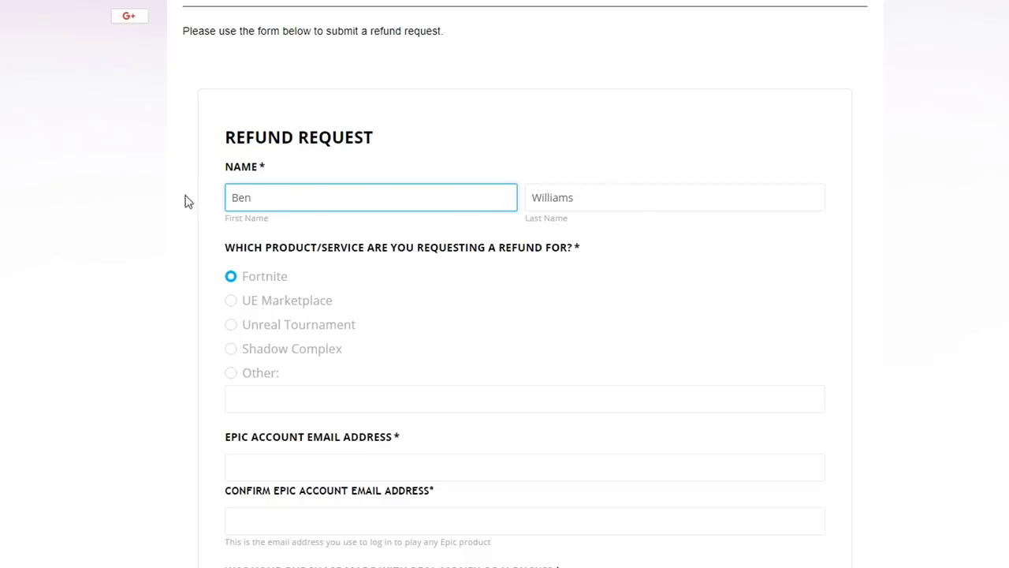
pyautogui.scroll(-2, 665, 194)
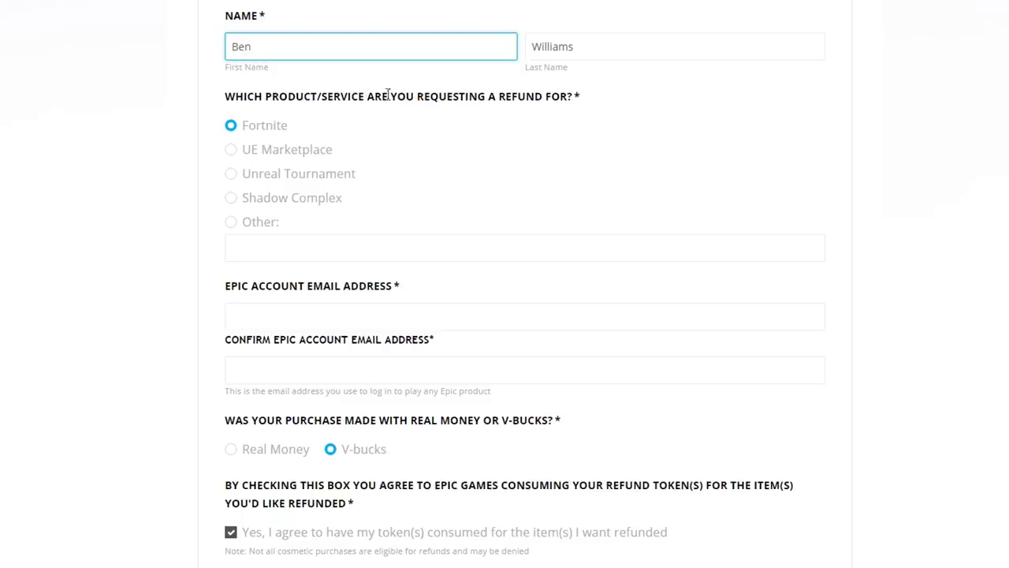
pyautogui.click(230, 127)
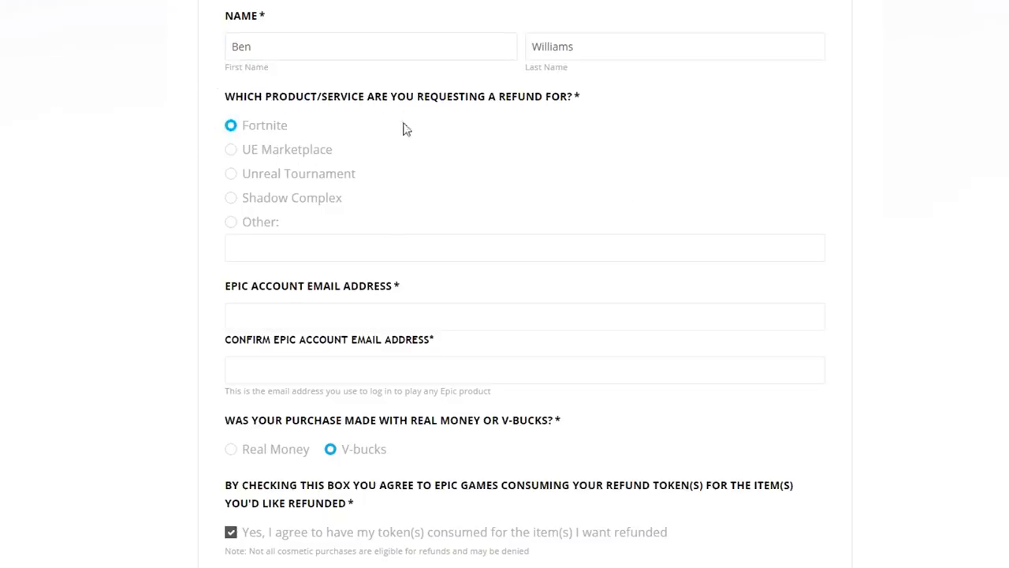
# Step: Read over the email labels and helper text, then focus the Epic Account Email Address field
pyautogui.scroll(-2, 405, 128)
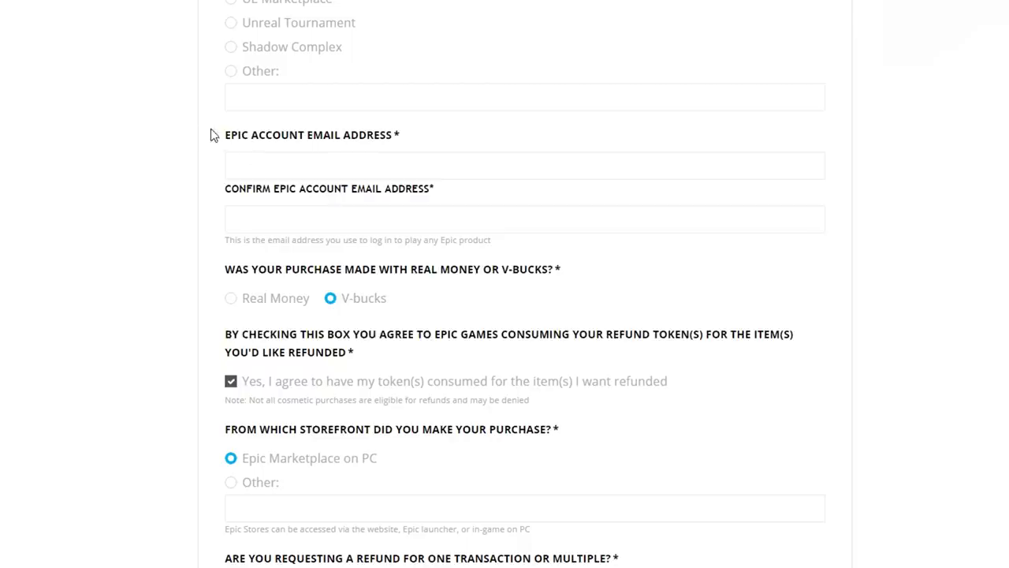
pyautogui.moveTo(228, 139); pyautogui.dragTo(401, 142)
pyautogui.click(227, 195)
pyautogui.moveTo(227, 196); pyautogui.dragTo(461, 203)
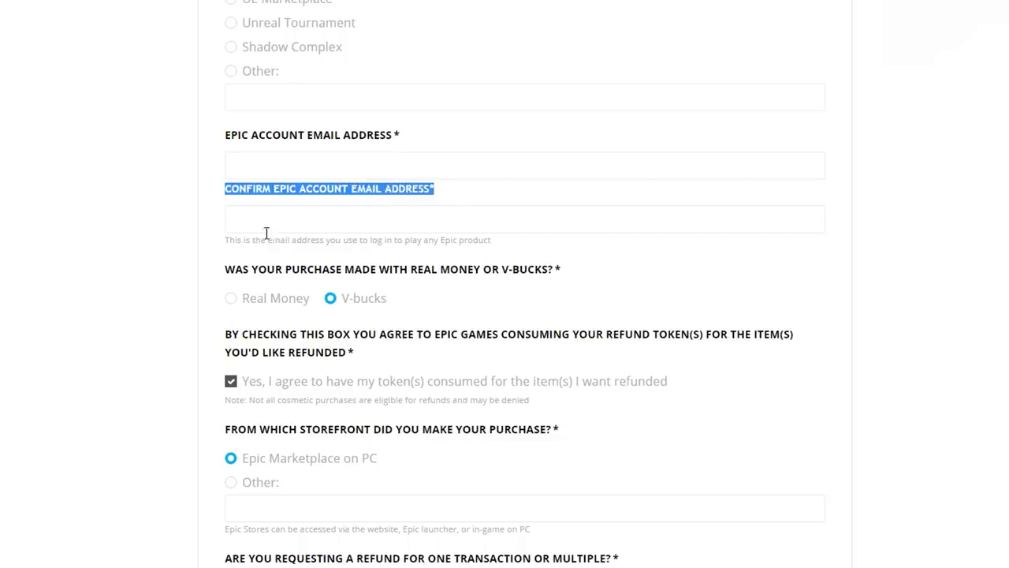
pyautogui.moveTo(227, 239); pyautogui.dragTo(495, 245)
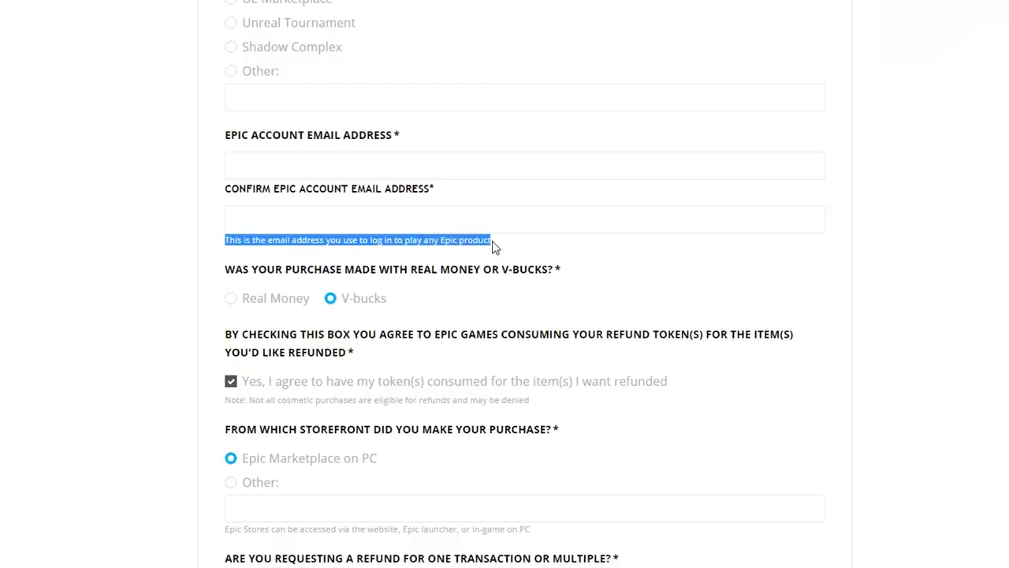
pyautogui.click(492, 246)
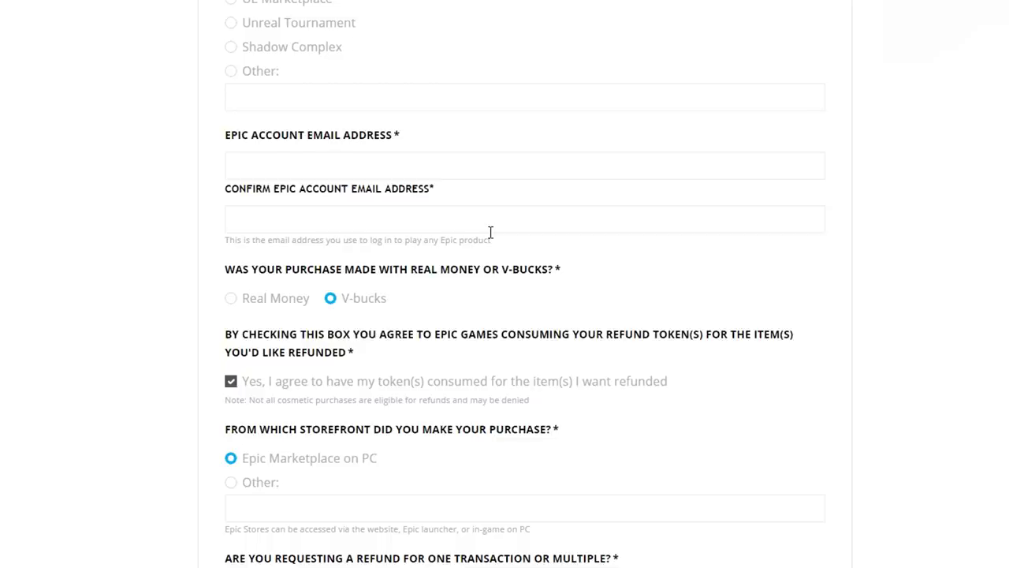
pyautogui.click(280, 165)
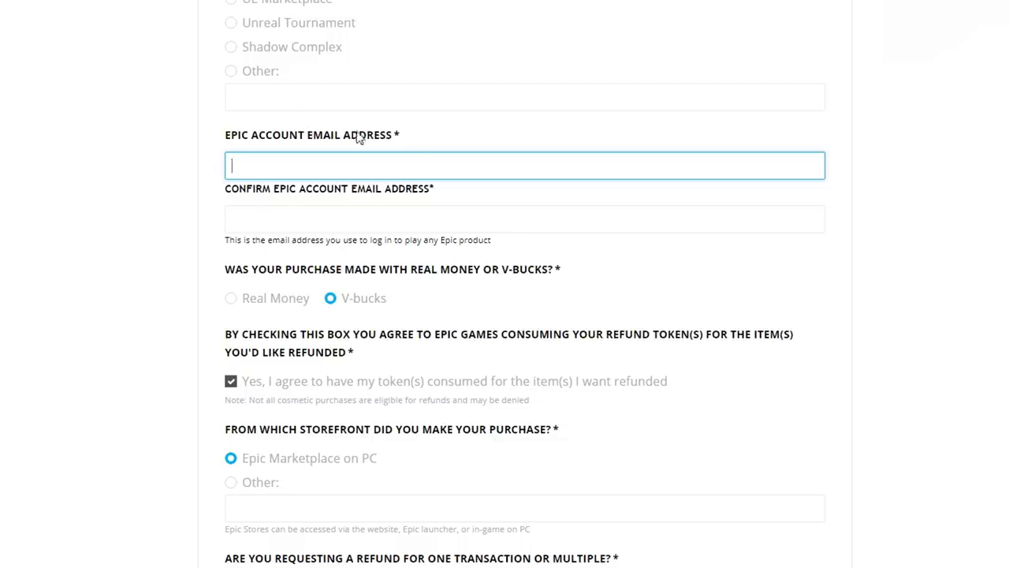
pyautogui.moveTo(238, 136); pyautogui.dragTo(345, 145)
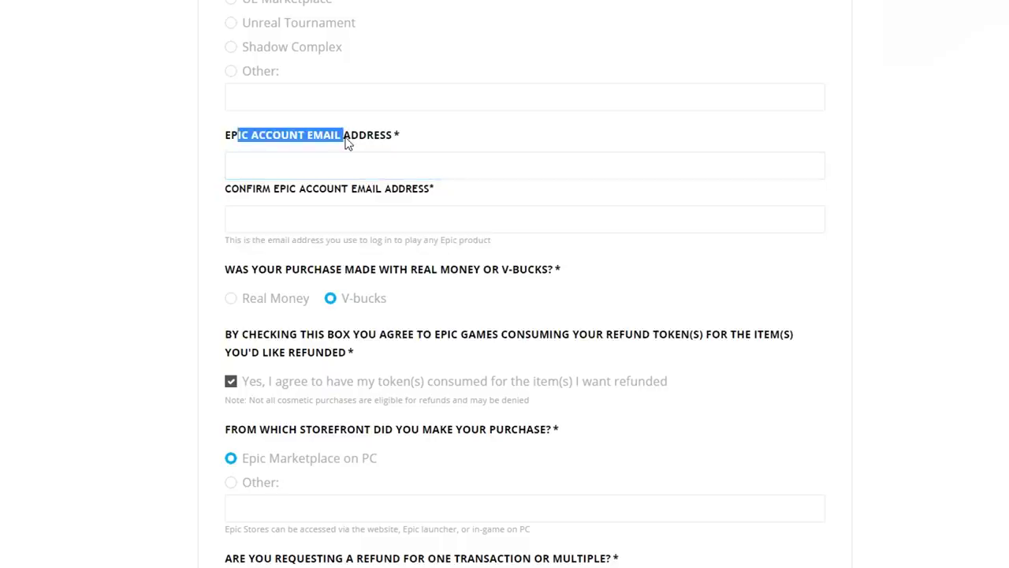
pyautogui.click(290, 167)
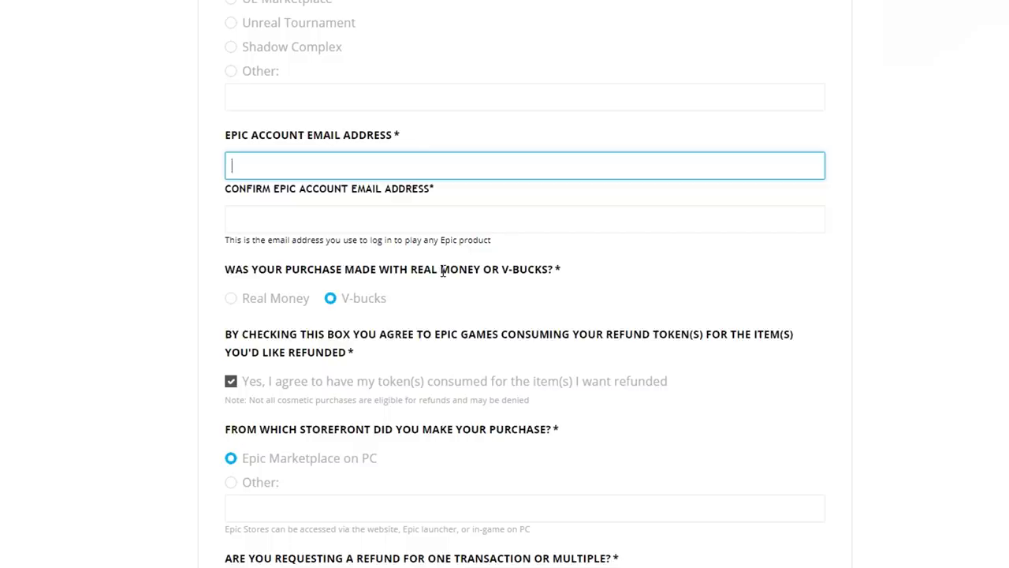
pyautogui.scroll(-2, 579, 250)
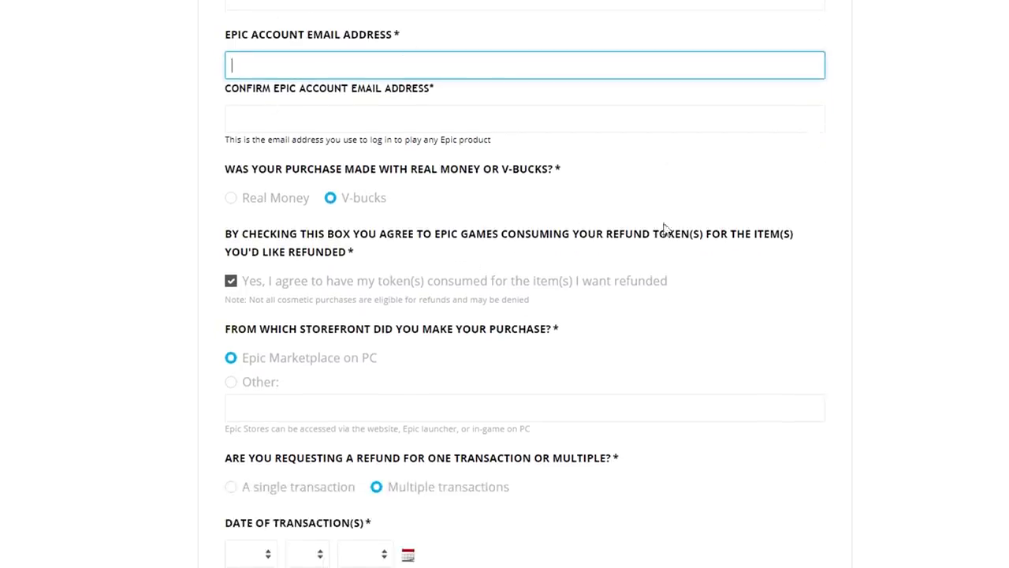
pyautogui.click(230, 197)
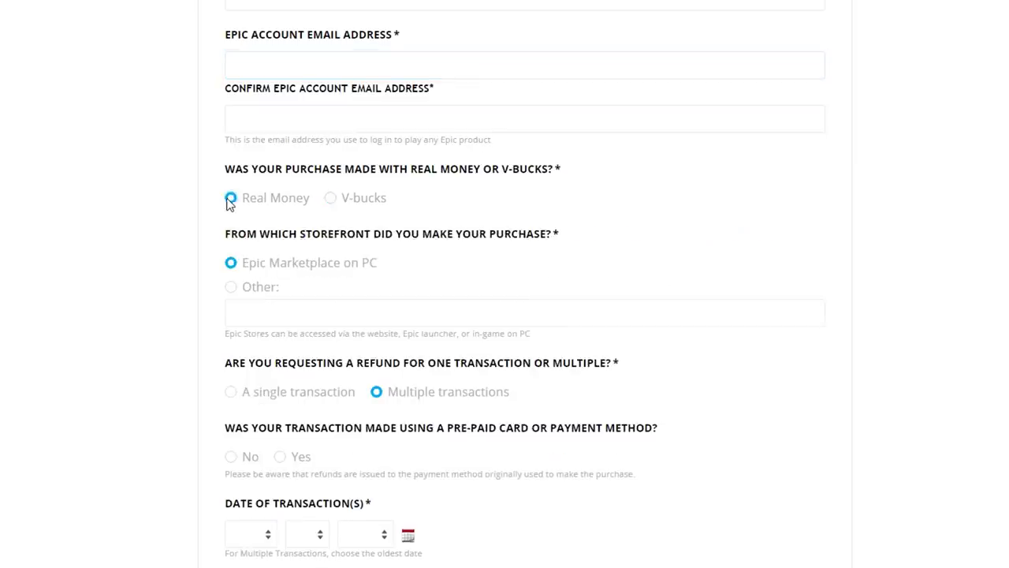
pyautogui.click(331, 199)
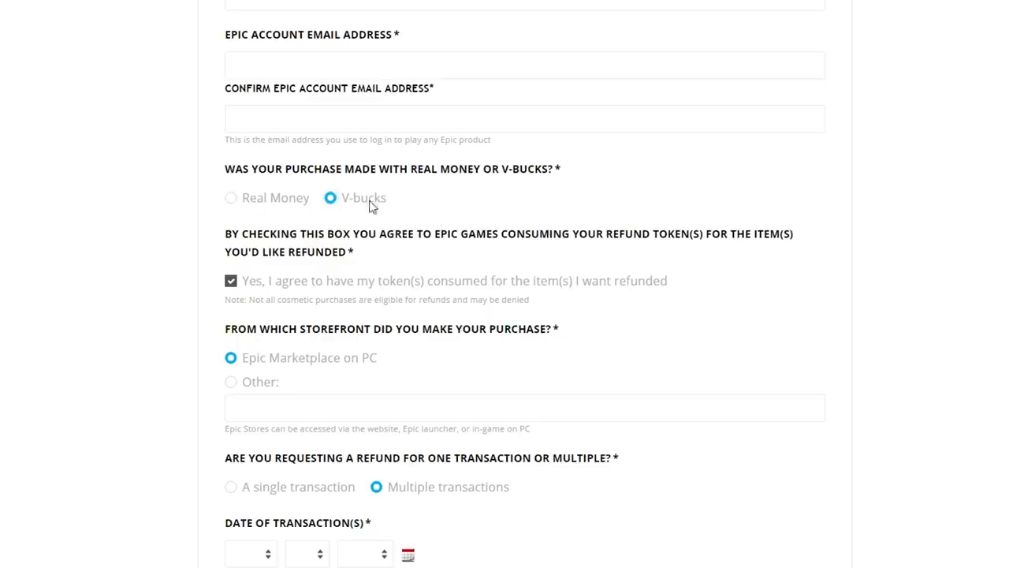
pyautogui.scroll(-2, 244, 279)
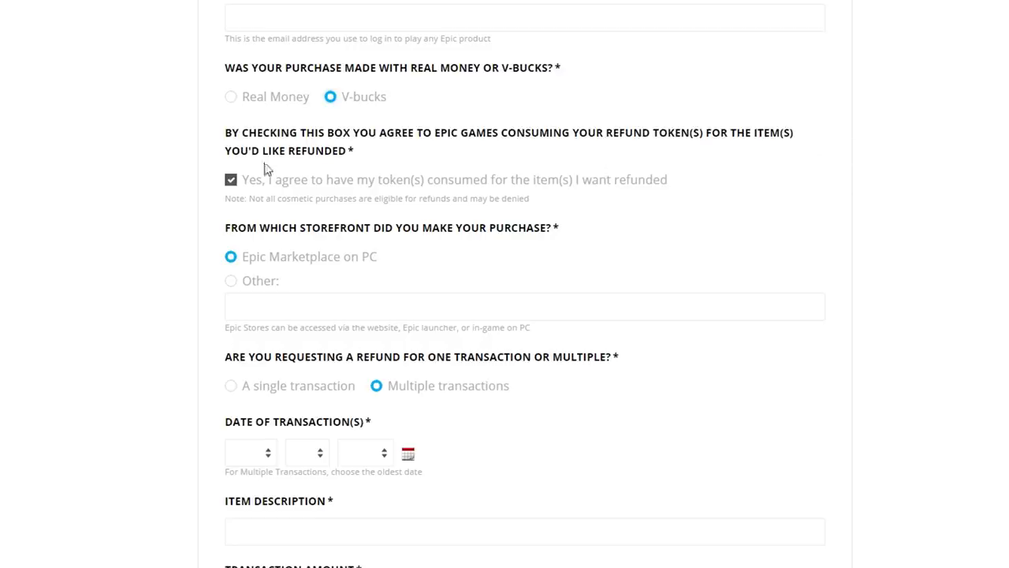
pyautogui.scroll(-1, 271, 197)
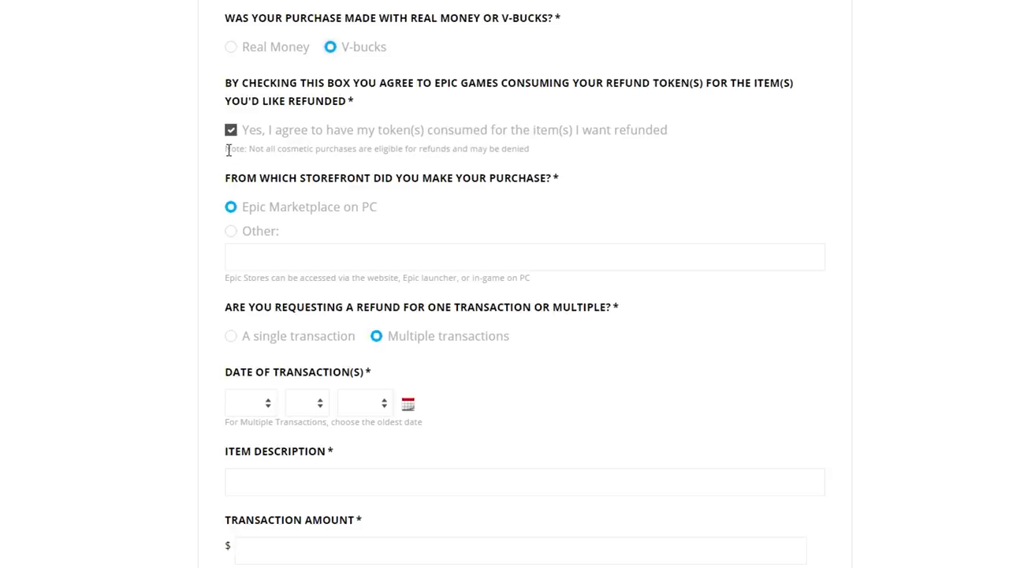
pyautogui.moveTo(226, 150); pyautogui.dragTo(532, 155)
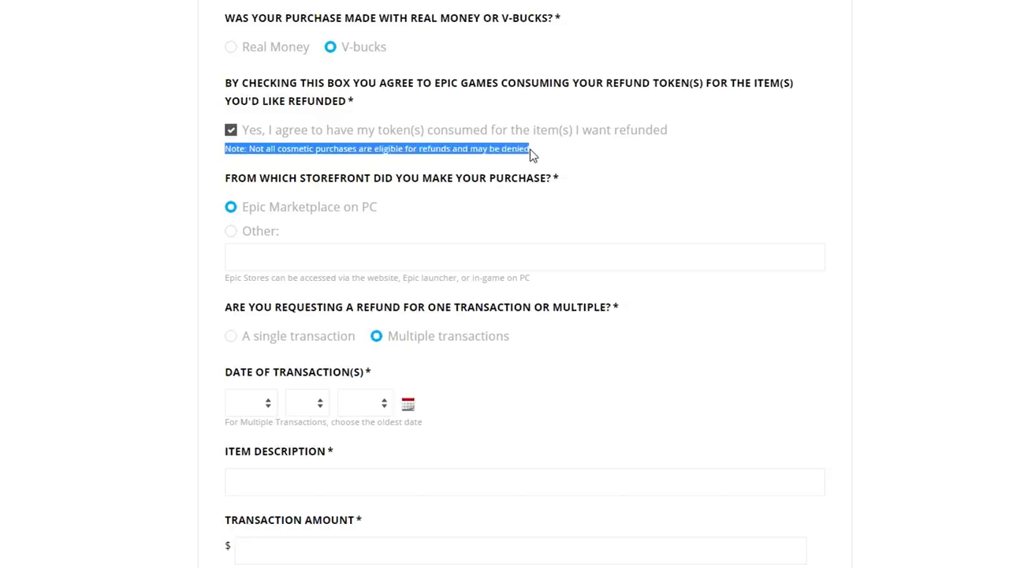
pyautogui.click(530, 155)
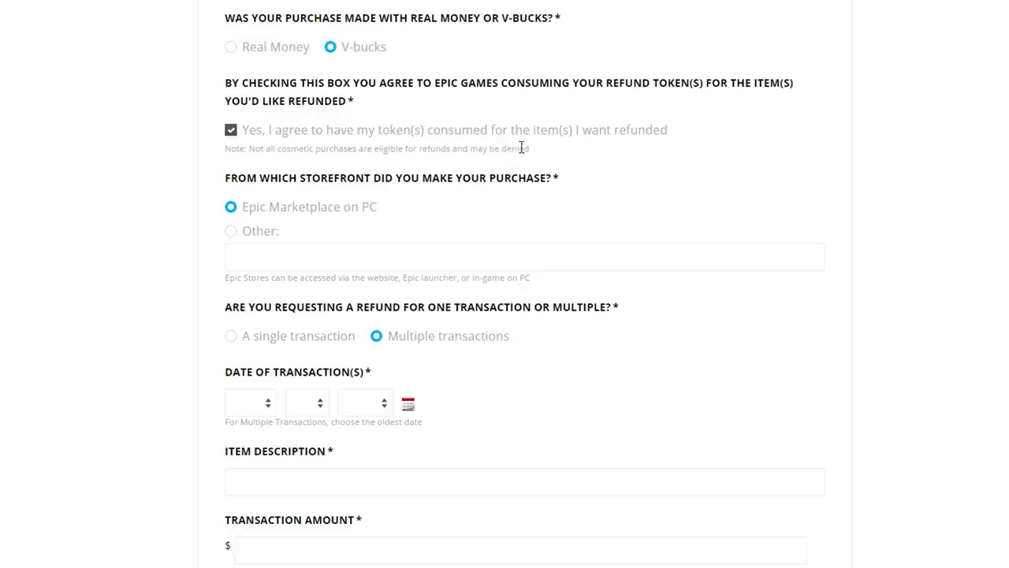
pyautogui.moveTo(531, 155); pyautogui.dragTo(307, 148)
pyautogui.click(310, 147)
pyautogui.scroll(-1, 576, 171)
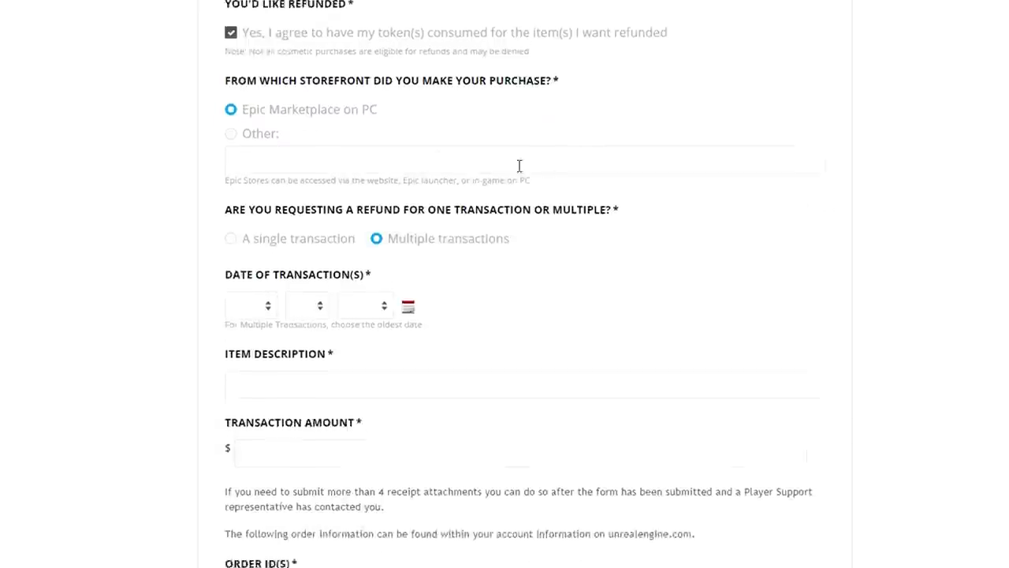
pyautogui.click(230, 107)
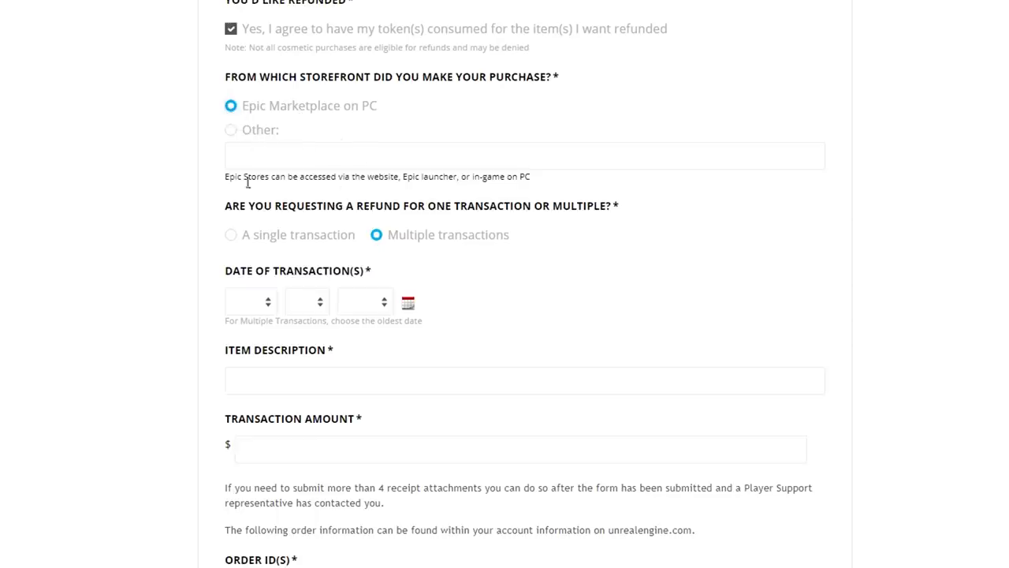
pyautogui.moveTo(226, 177); pyautogui.dragTo(526, 177)
pyautogui.click(527, 177)
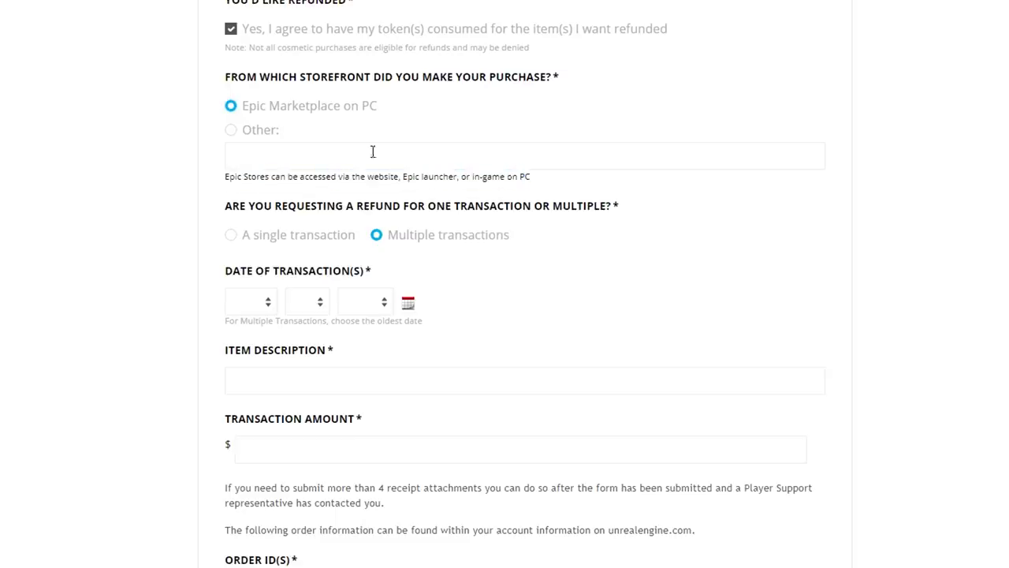
pyautogui.click(234, 135)
pyautogui.click(243, 146)
pyautogui.write('In-game For')
pyautogui.write('tnite ()')
pyautogui.write('XBOXON')
pyautogui.press('BackSpace')
pyautogui.press('BackSpace')
pyautogui.press('BackSpace')
pyautogui.press('BackSpace')
pyautogui.press('BackSpace')
pyautogui.press('BackSpace')
pyautogui.write('PLAYSTATION')
pyautogui.press('BackSpace')
pyautogui.press('BackSpace')
pyautogui.press('BackSpace')
pyautogui.press('BackSpace')
pyautogui.press('BackSpace')
pyautogui.press('BackSpace')
pyautogui.press('BackSpace')
pyautogui.press('BackSpace')
pyautogui.press('BackSpace')
pyautogui.write('S4')
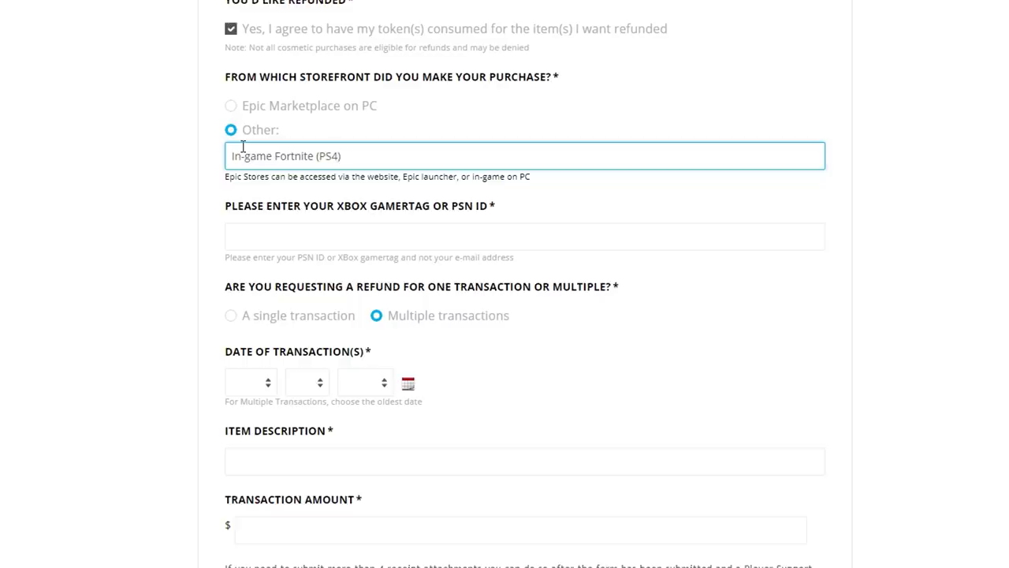
pyautogui.press('BackSpace')
pyautogui.press('BackSpace')
pyautogui.press('BackSpace')
pyautogui.press('BackSpace')
pyautogui.press('BackSpace')
pyautogui.press('BackSpace')
pyautogui.press('BackSpace')
pyautogui.press('BackSpace')
pyautogui.press('BackSpace')
pyautogui.press('BackSpace')
pyautogui.press('BackSpace')
pyautogui.press('BackSpace')
pyautogui.press('BackSpace')
pyautogui.press('BackSpace')
pyautogui.press('BackSpace')
pyautogui.press('BackSpace')
pyautogui.press('BackSpace')
pyautogui.press('BackSpace')
pyautogui.press('BackSpace')
pyautogui.press('BackSpace')
pyautogui.click(234, 106)
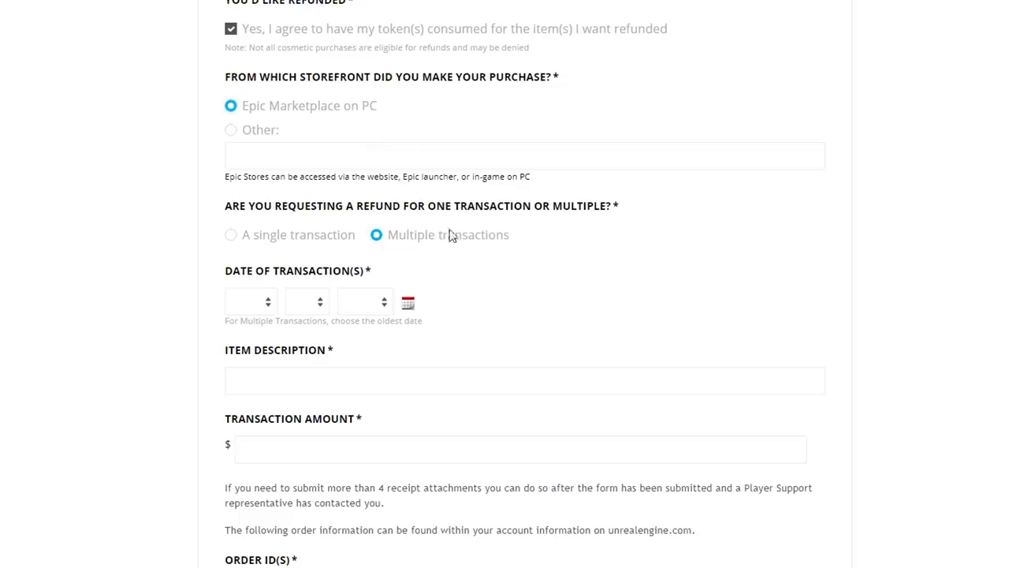
pyautogui.scroll(-1, 435, 234)
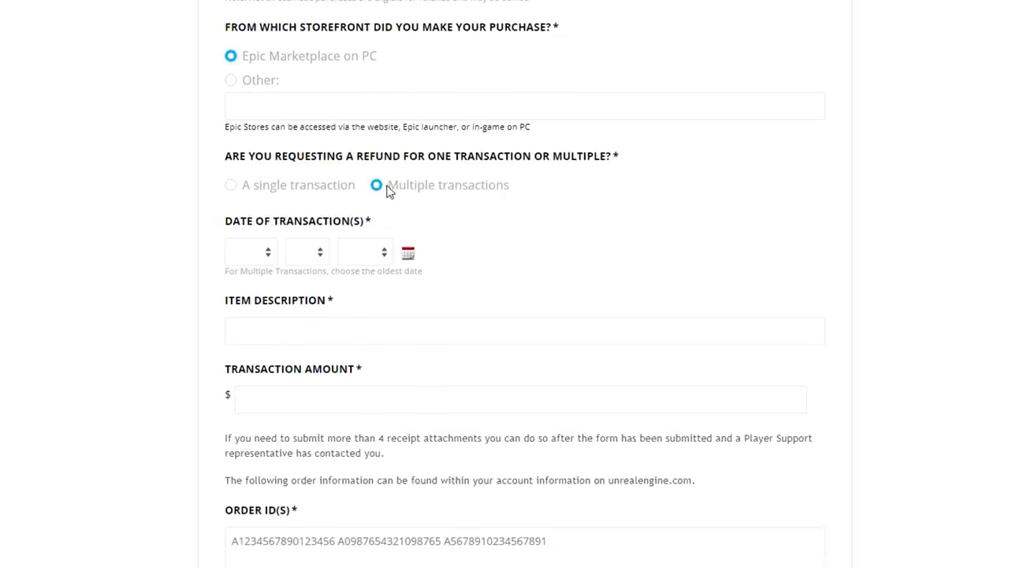
pyautogui.click(379, 188)
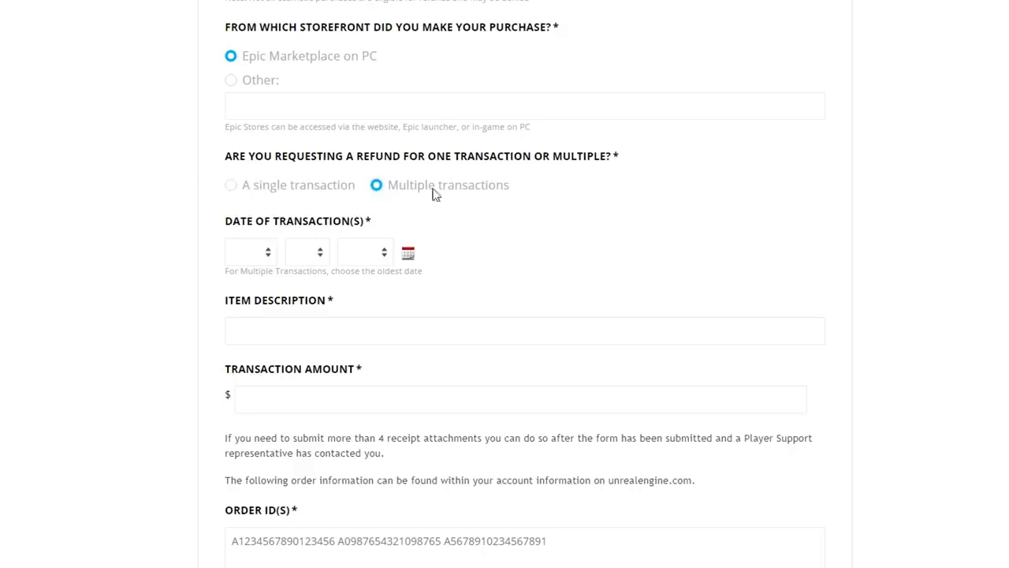
pyautogui.click(376, 186)
pyautogui.scroll(-2, 284, 247)
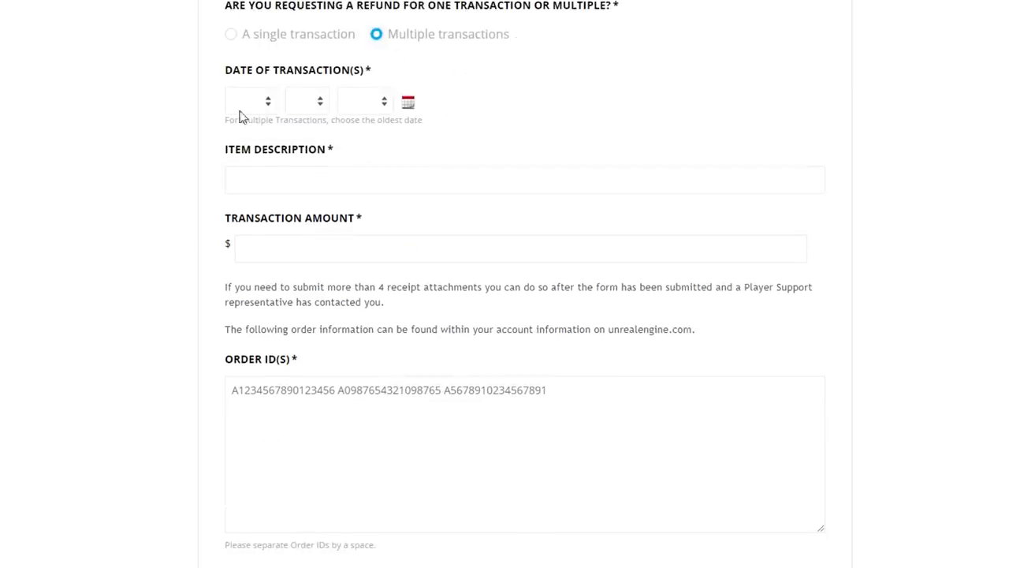
pyautogui.moveTo(223, 120); pyautogui.dragTo(425, 123)
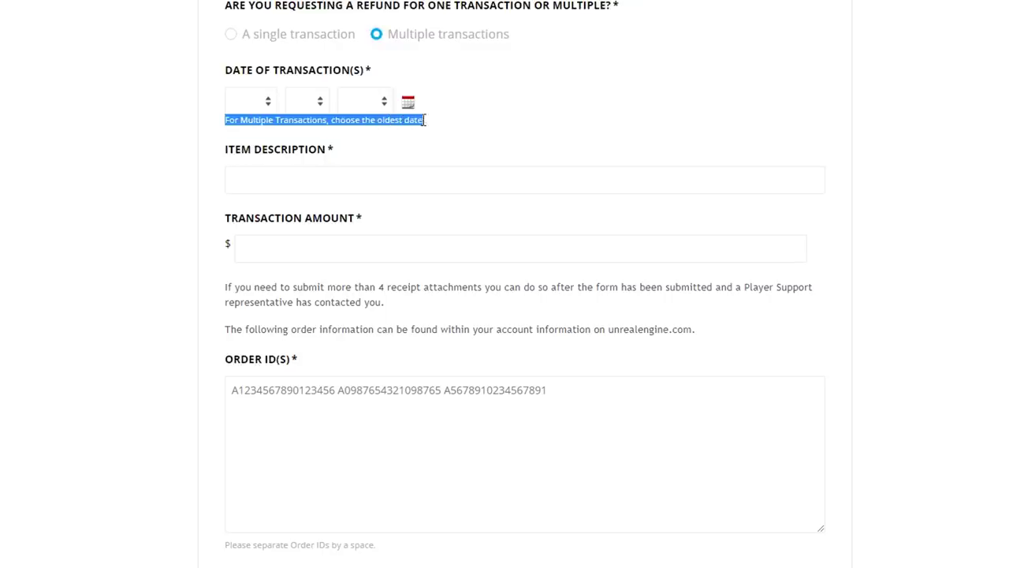
pyautogui.click(428, 128)
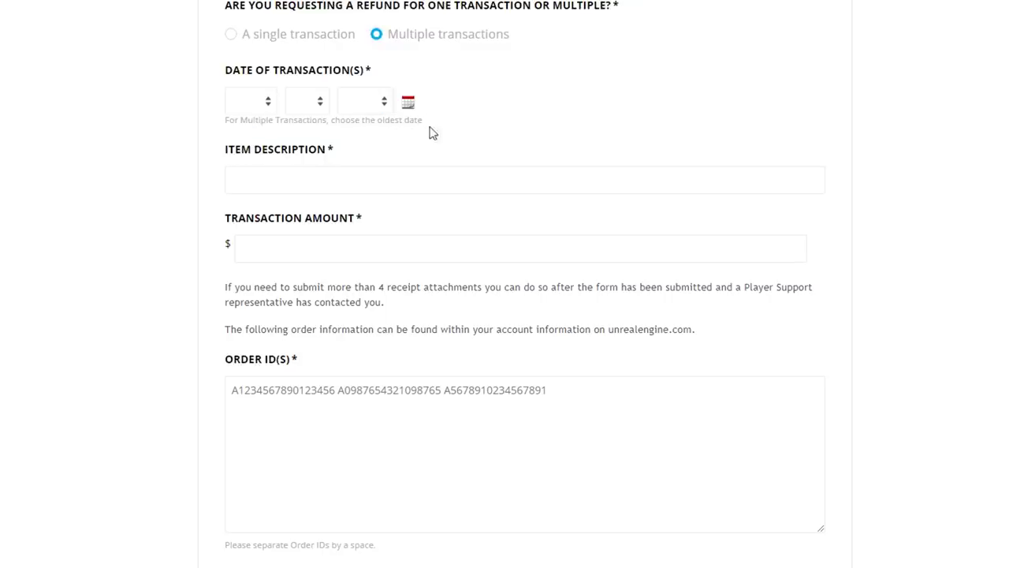
# Step: Set the transaction date dropdowns to Oct, 01 and 2017
pyautogui.click(267, 101)
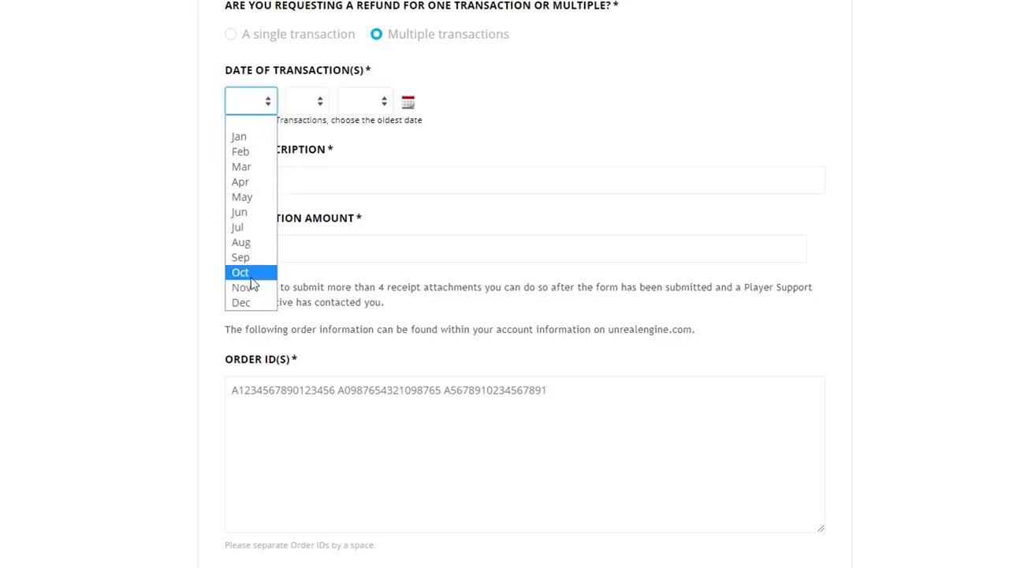
pyautogui.click(251, 276)
pyautogui.click(322, 104)
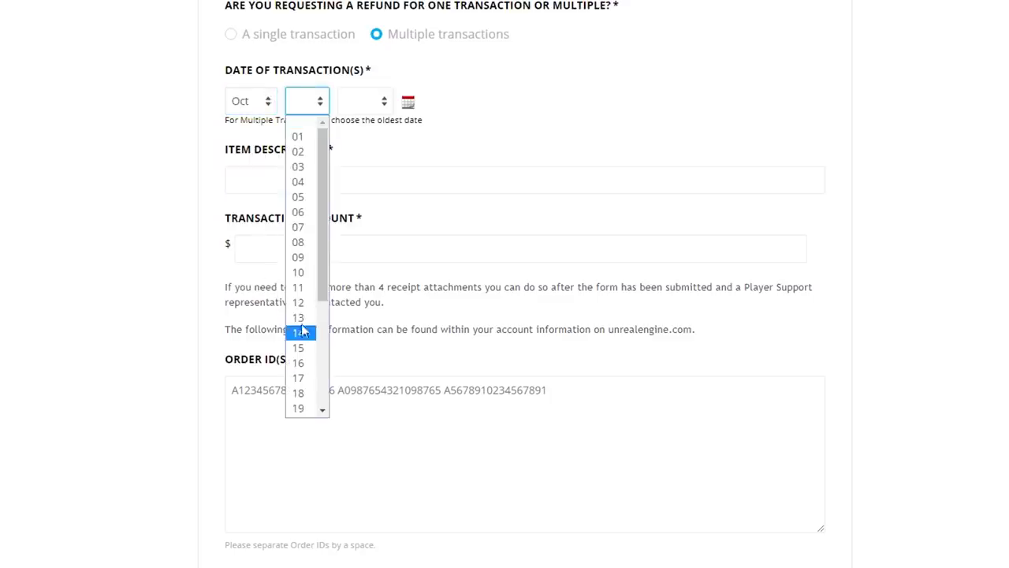
pyautogui.click(306, 136)
pyautogui.click(383, 102)
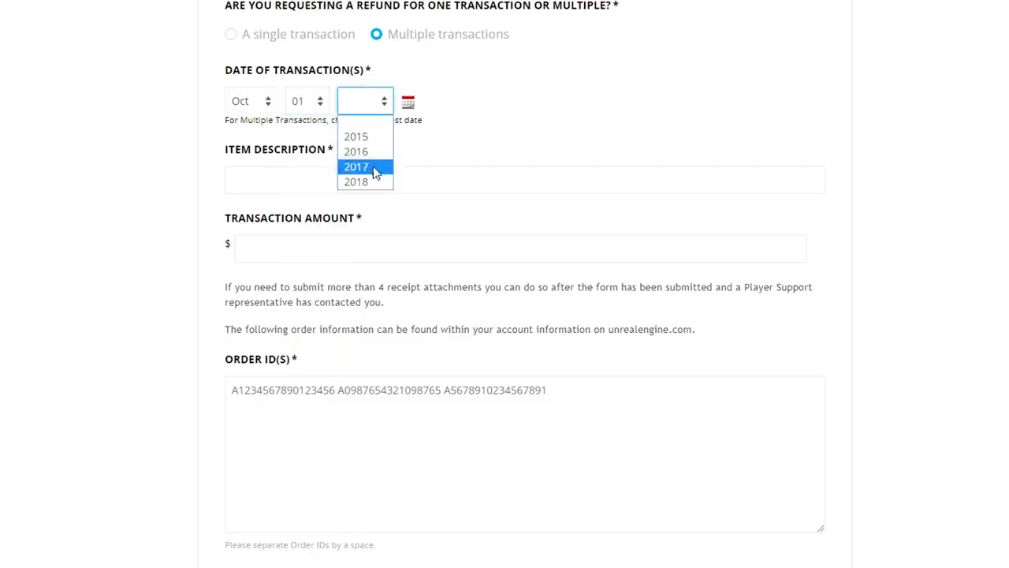
pyautogui.click(376, 172)
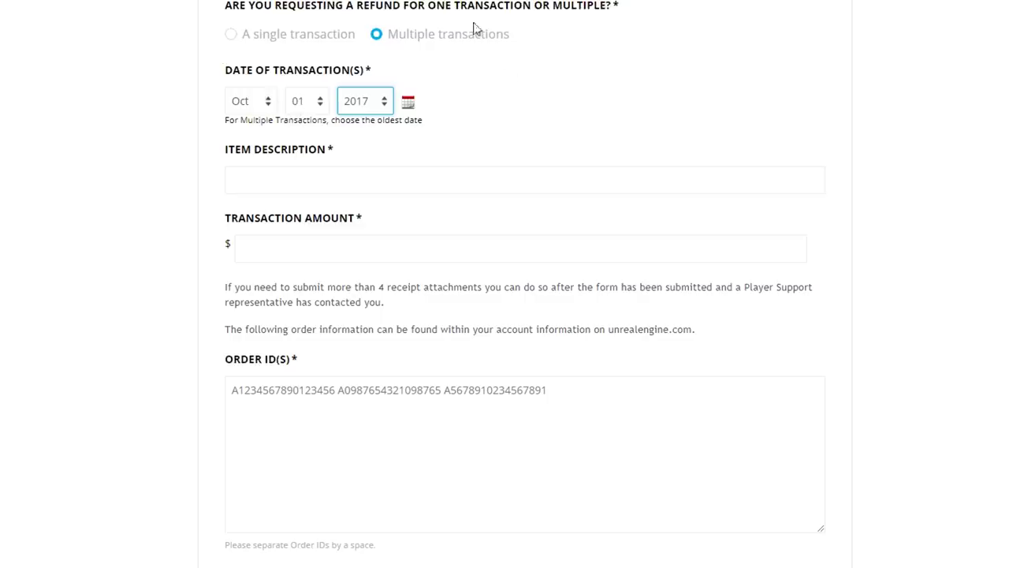
# Step: Review the date's required mark and the order-information note, then focus the Order IDs box
pyautogui.click(368, 70)
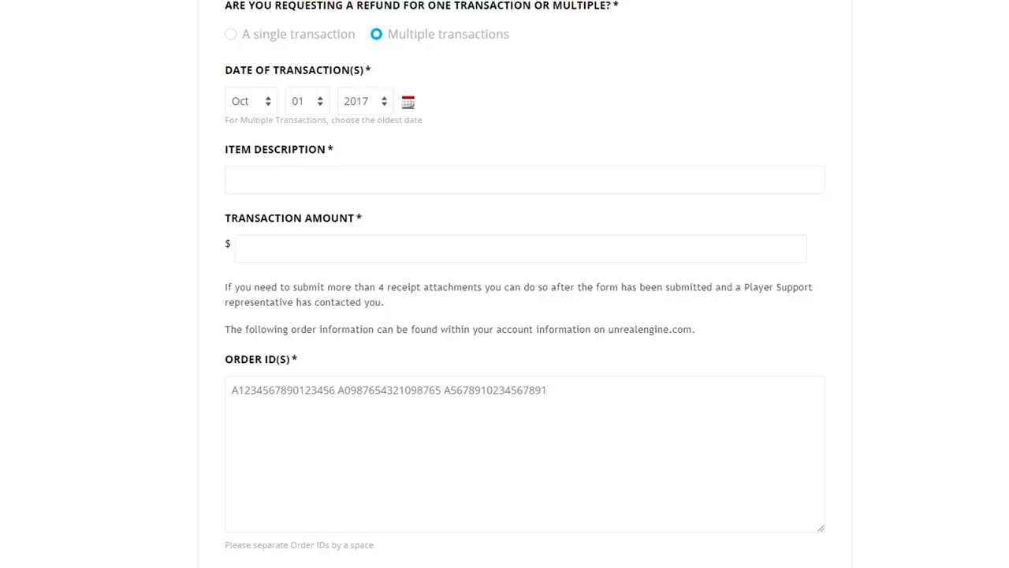
pyautogui.doubleClick(368, 69)
pyautogui.click(368, 69)
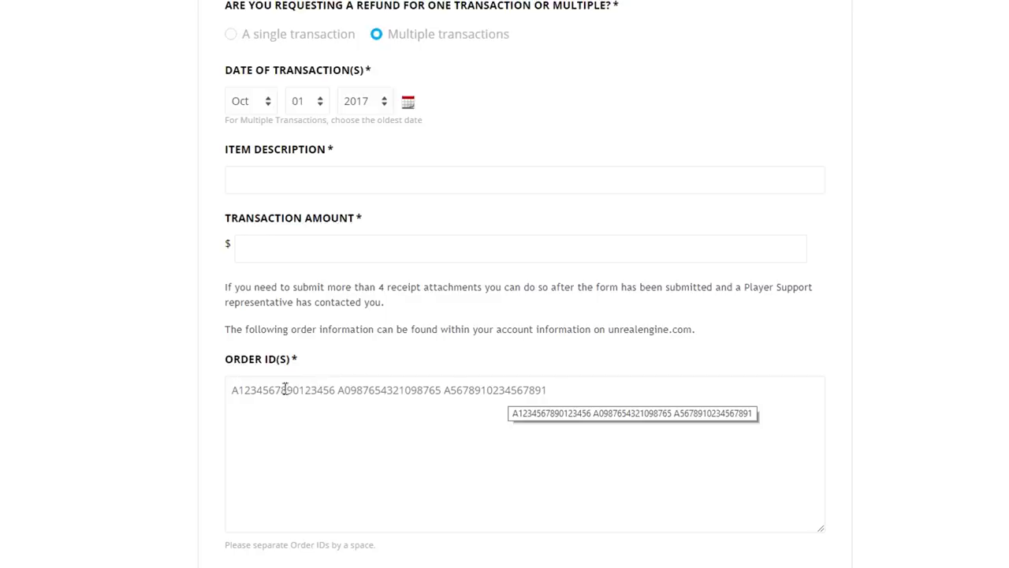
pyautogui.moveTo(223, 359); pyautogui.dragTo(292, 363)
pyautogui.click(292, 362)
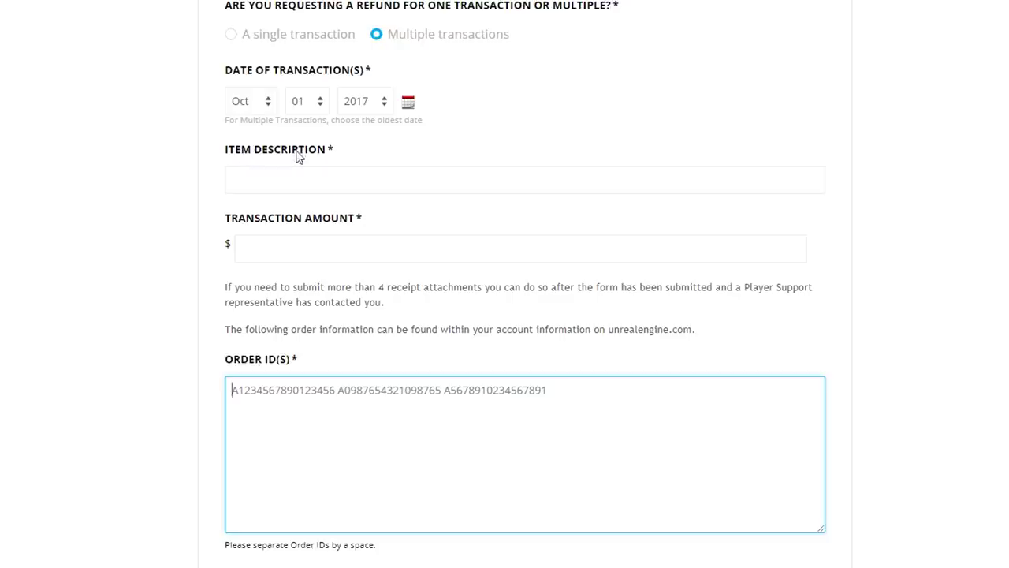
pyautogui.click(286, 183)
pyautogui.write('gHOULD')
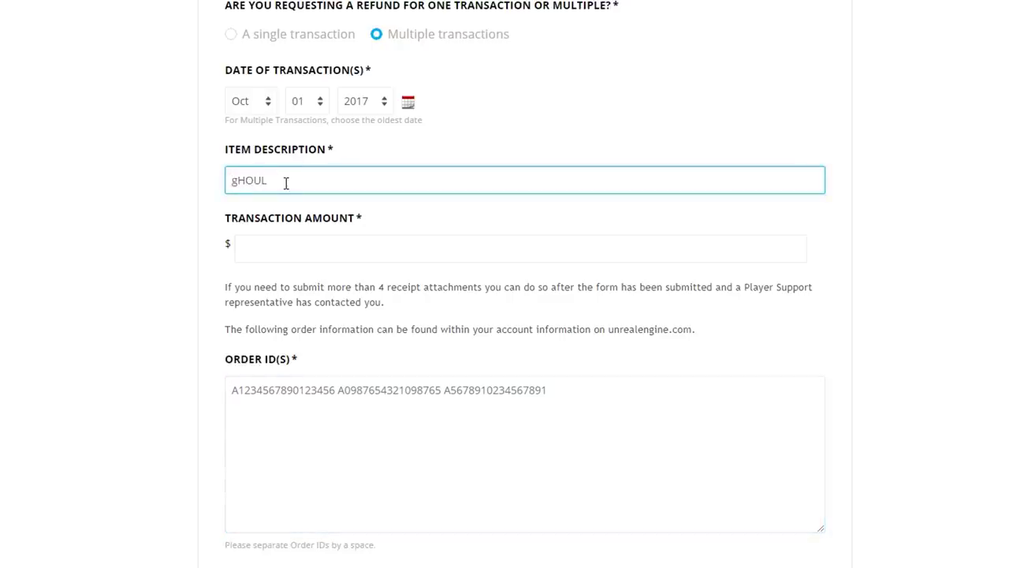
pyautogui.press('BackSpace')
pyautogui.press('BackSpace')
pyautogui.press('BackSpace')
pyautogui.press('BackSpace')
pyautogui.write('Ghoul ')
pyautogui.write('Trop')
pyautogui.write('per')
pyautogui.write('Skin, LOve Ranger')
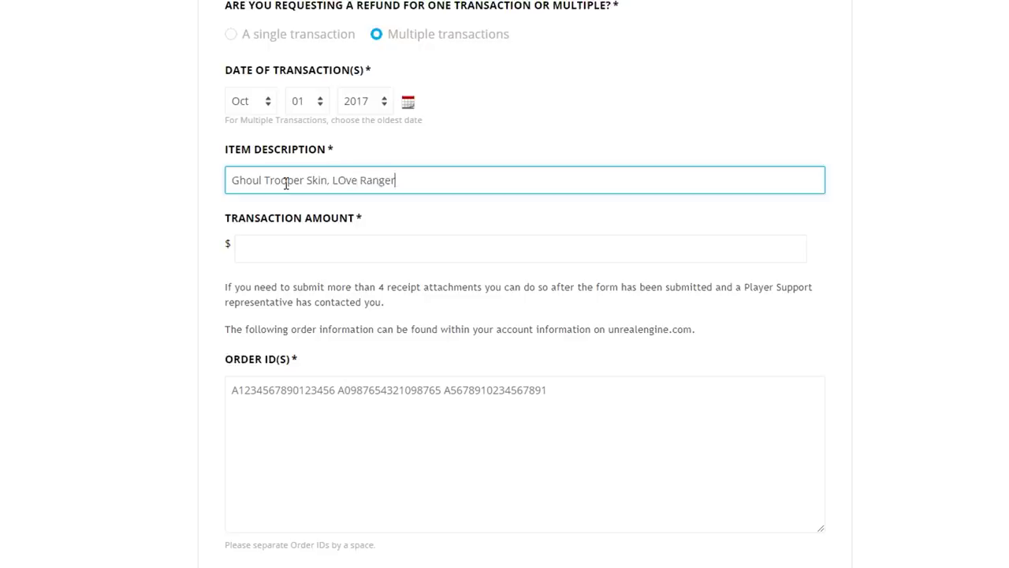
pyautogui.press('BackSpace')
pyautogui.press('BackSpace')
pyautogui.press('BackSpace')
pyautogui.press('BackSpace')
pyautogui.press('BackSpace')
pyautogui.press('BackSpace')
pyautogui.press('BackSpace')
pyautogui.press('BackSpace')
pyautogui.press('BackSpace')
pyautogui.press('BackSpace')
pyautogui.press('BackSpace')
pyautogui.press('BackSpace')
pyautogui.press('BackSpace')
pyautogui.press('BackSpace')
pyautogui.press('BackSpace')
pyautogui.press('BackSpace')
pyautogui.press('BackSpace')
pyautogui.press('BackSpace')
pyautogui.press('BackSpace')
pyautogui.press('BackSpace')
pyautogui.click(275, 248)
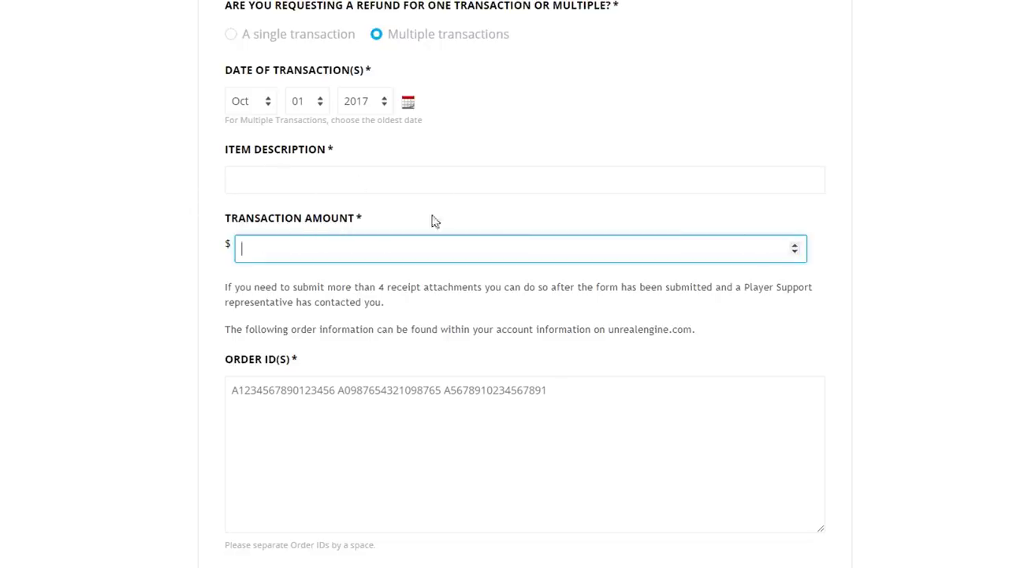
pyautogui.doubleClick(227, 244)
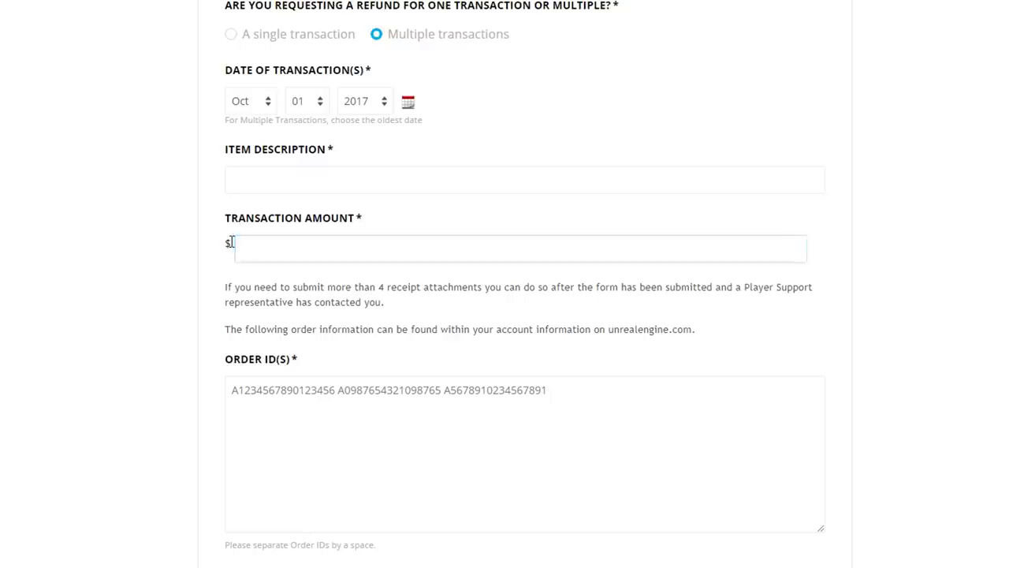
pyautogui.click(229, 243)
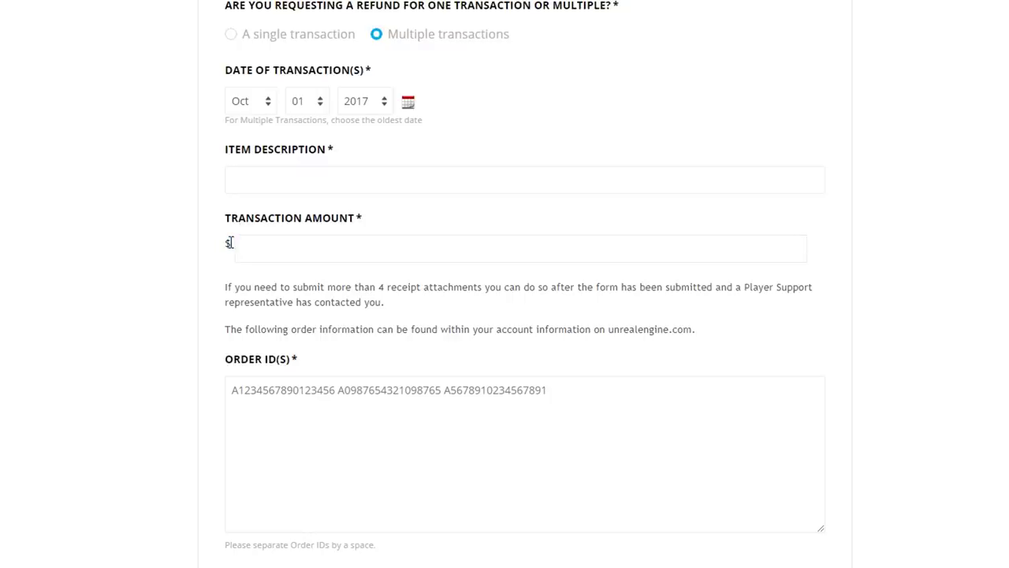
pyautogui.doubleClick(228, 243)
pyautogui.click(228, 243)
pyautogui.click(242, 245)
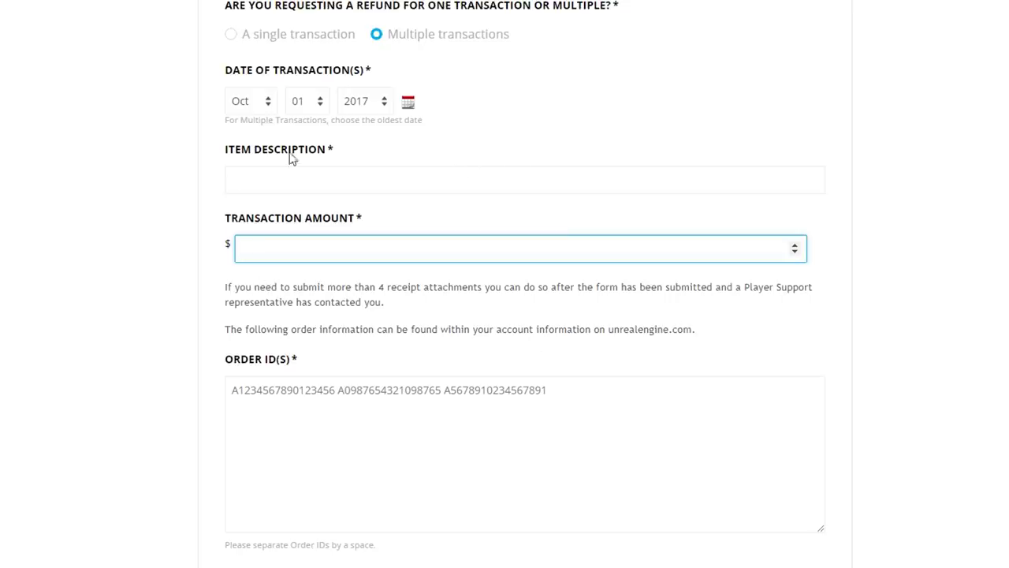
pyautogui.scroll(-1, 421, 242)
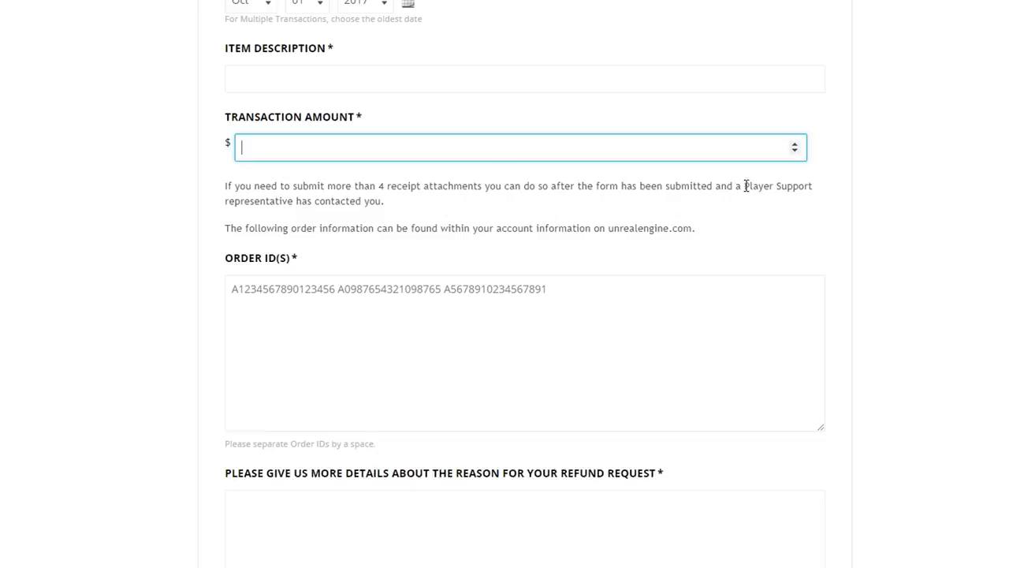
pyautogui.moveTo(745, 186)
pyautogui.mouseDown()
pyautogui.moveTo(809, 202)
pyautogui.moveTo(413, 216)
pyautogui.moveTo(387, 213)
pyautogui.moveTo(383, 203)
pyautogui.moveTo(749, 186)
pyautogui.mouseUp()
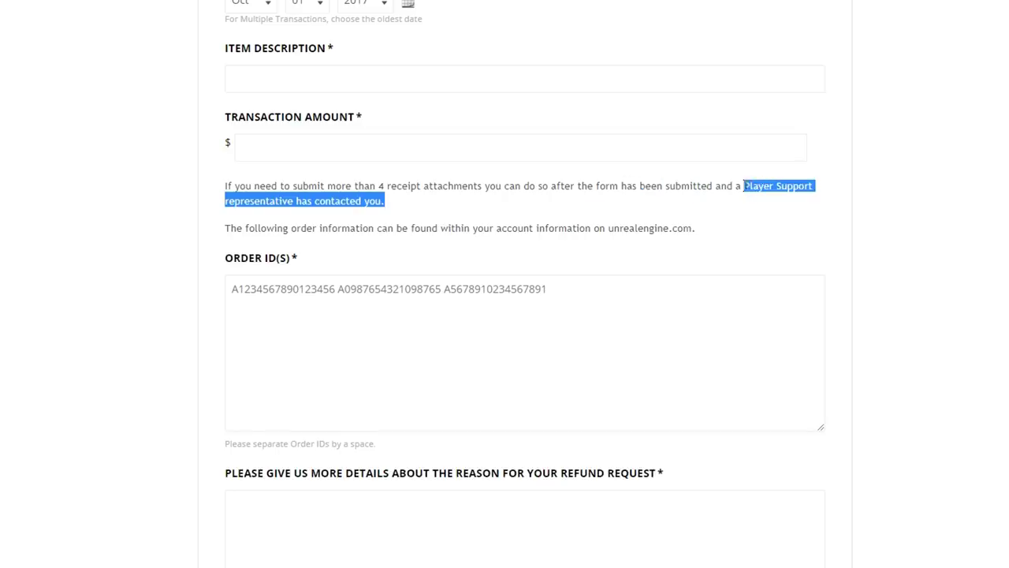
pyautogui.click(744, 186)
pyautogui.scroll(9, 417, 157)
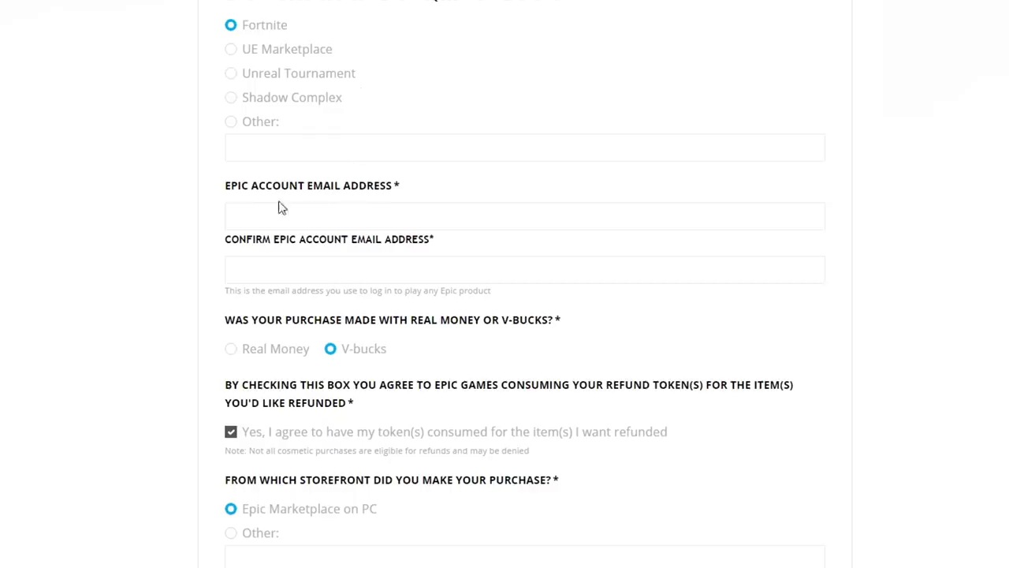
pyautogui.scroll(-6, 308, 181)
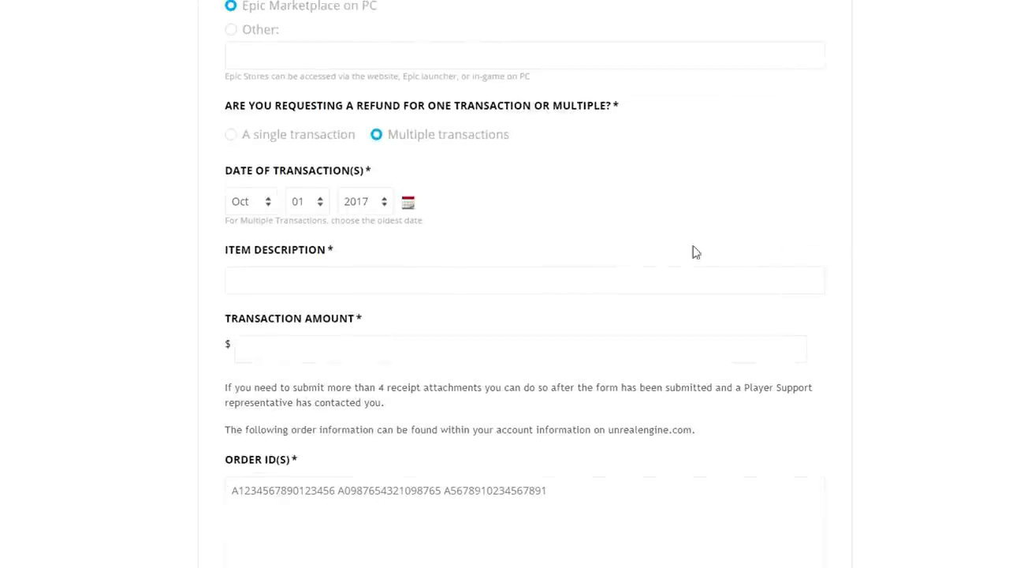
pyautogui.scroll(-3, 581, 243)
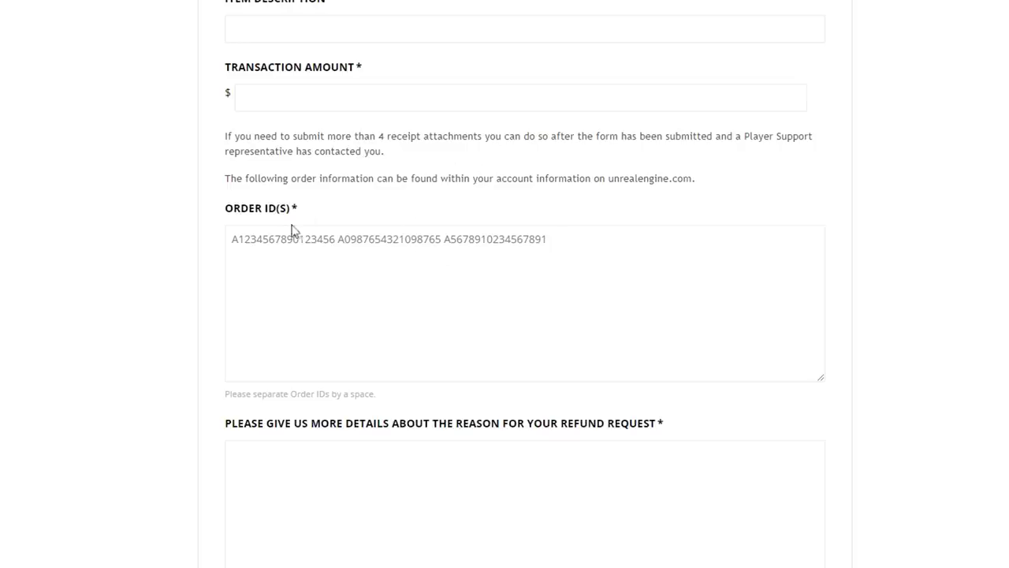
pyautogui.click(257, 248)
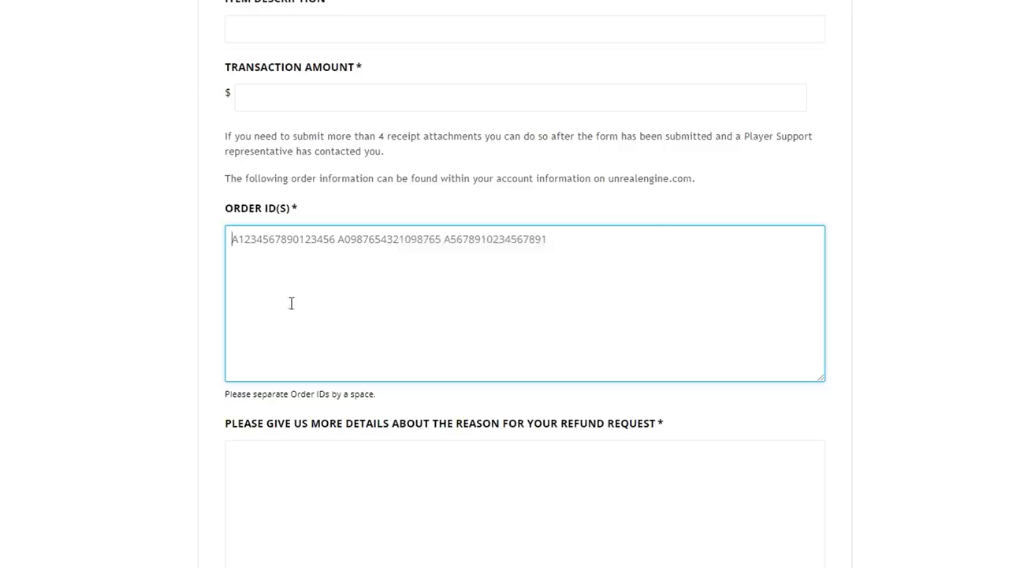
# Step: Type a refund reason saying no purchase confirmation came when the item itself was clicked
pyautogui.scroll(-4, 291, 303)
pyautogui.moveTo(294, 122); pyautogui.dragTo(457, 135)
pyautogui.click(565, 128)
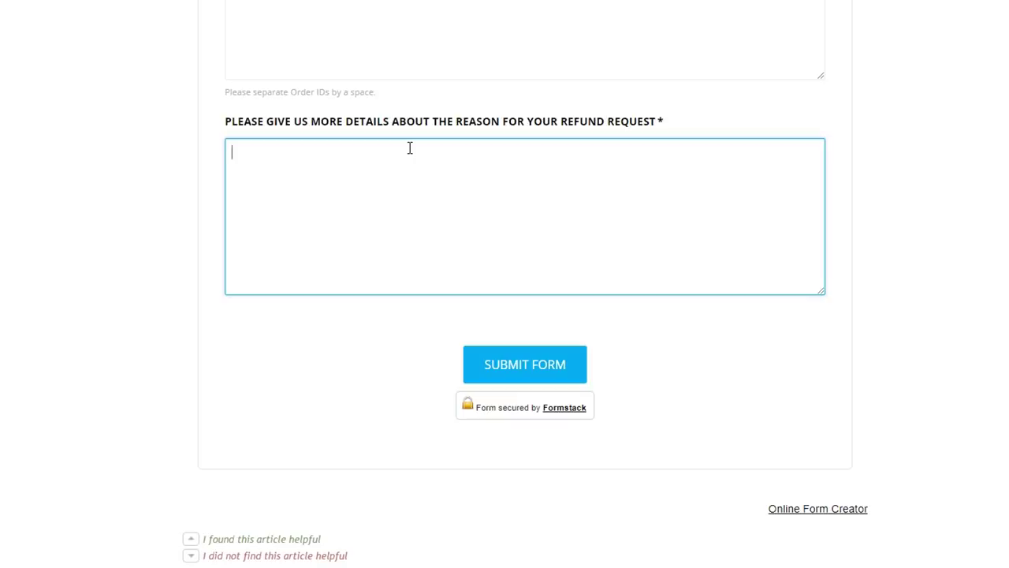
pyautogui.write('wa')
pyautogui.write('nt to refund th')
pyautogui.write('is item')
pyautogui.write(' as I did not ge')
pyautogui.write('t a purchas')
pyautogui.write('e confirmation')
pyautogui.write(' when ')
pyautogui.write('i clicked on the')
pyautogui.write('m itself.')
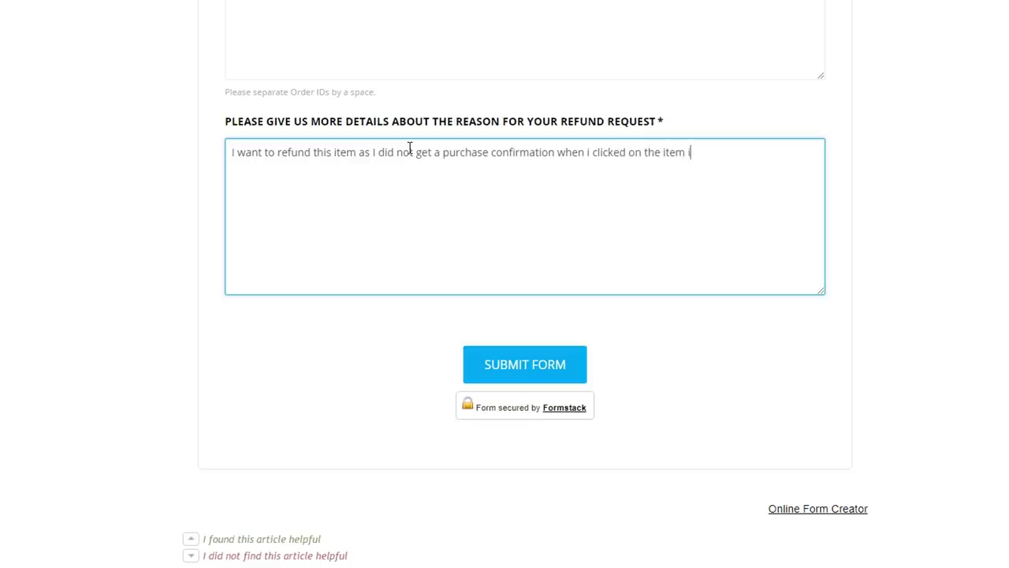